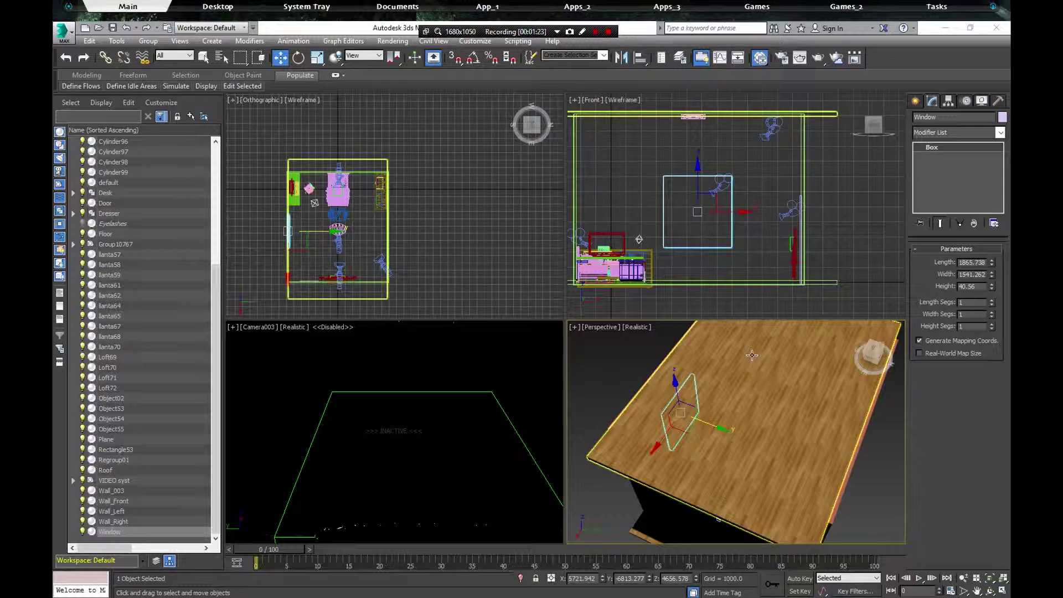
- Examine the room through the roof in the perspective view, down to the bed and the oval rug on the floor
{"action": "scroll", "coordinate": [751, 355], "scroll_direction": "down", "scroll_amount": 3}
{"action": "scroll", "coordinate": [736, 363], "scroll_direction": "down", "scroll_amount": 3}
{"action": "scroll", "coordinate": [723, 372], "scroll_direction": "up", "scroll_amount": 6}
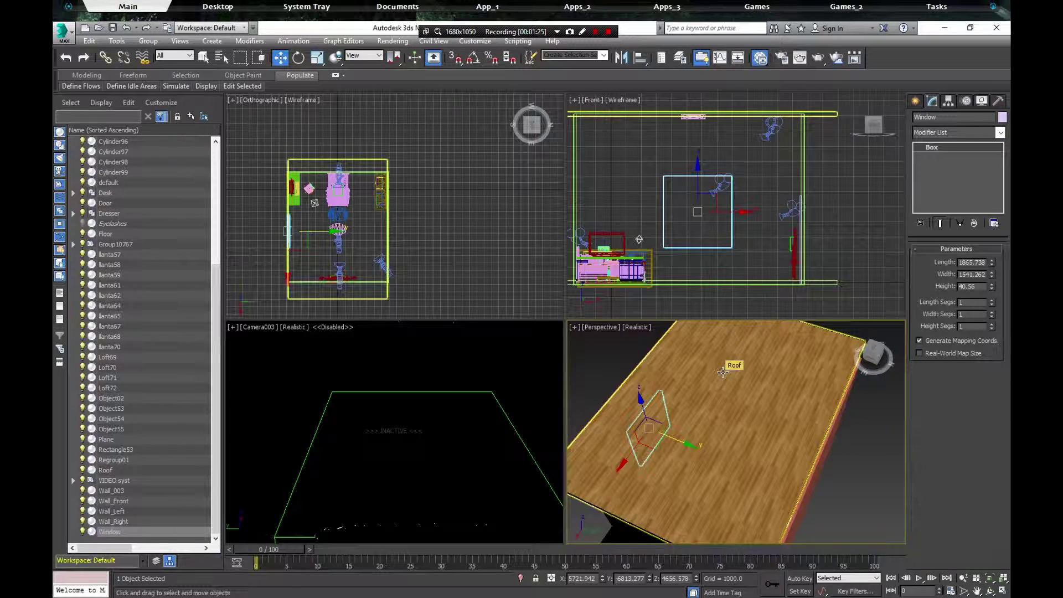
{"action": "scroll", "coordinate": [736, 375], "scroll_direction": "up", "scroll_amount": 3}
{"action": "scroll", "coordinate": [753, 378], "scroll_direction": "up", "scroll_amount": 2}
{"action": "scroll", "coordinate": [755, 379], "scroll_direction": "up", "scroll_amount": 5}
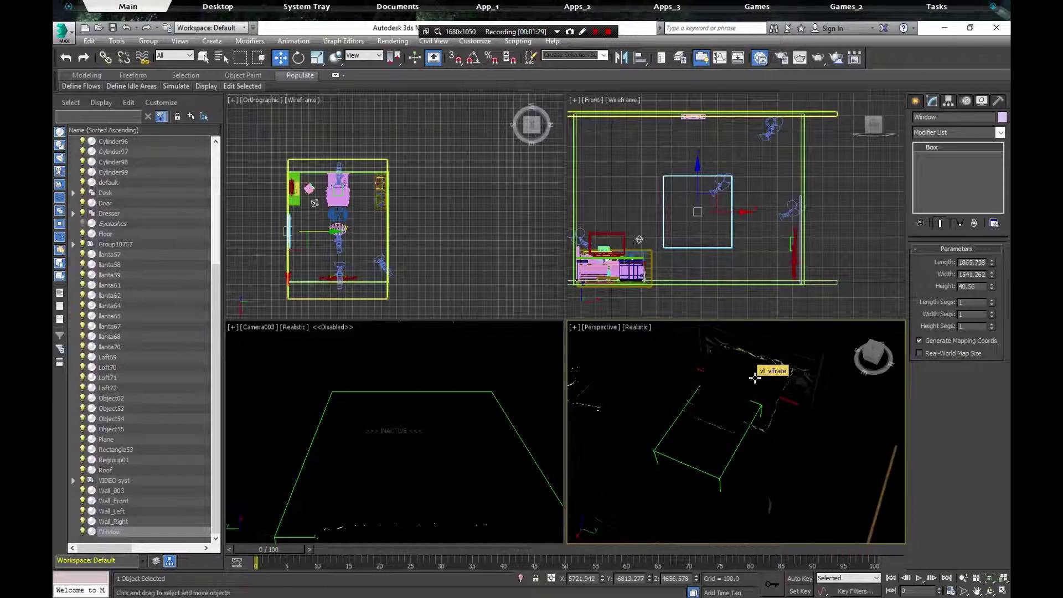
{"action": "scroll", "coordinate": [754, 378], "scroll_direction": "down", "scroll_amount": 3}
{"action": "scroll", "coordinate": [755, 378], "scroll_direction": "up", "scroll_amount": 3}
{"action": "scroll", "coordinate": [754, 378], "scroll_direction": "down", "scroll_amount": 6}
{"action": "scroll", "coordinate": [754, 378], "scroll_direction": "up", "scroll_amount": 5}
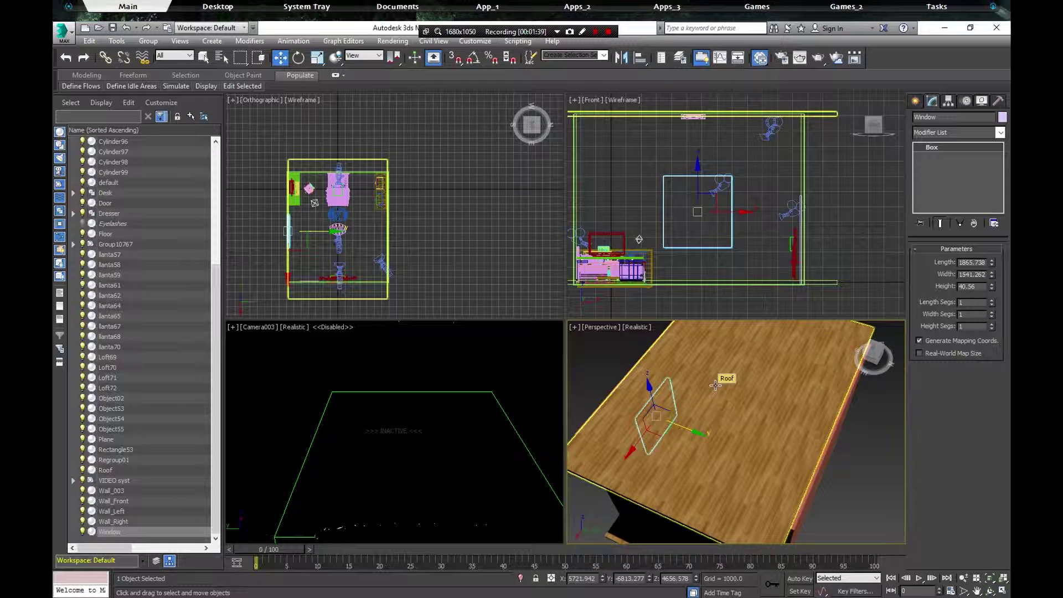
{"action": "scroll", "coordinate": [715, 382], "scroll_direction": "up", "scroll_amount": 6}
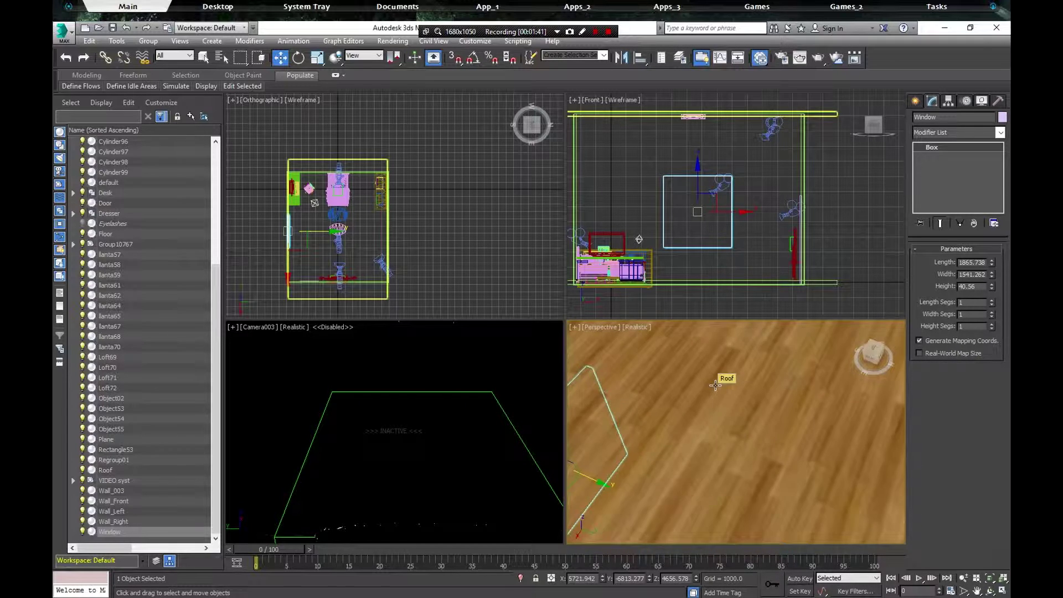
{"action": "middle_click_drag", "start_coordinate": [715, 366], "coordinate": [703, 367]}
{"action": "scroll", "coordinate": [703, 367], "scroll_direction": "down", "scroll_amount": 1}
{"action": "scroll", "coordinate": [729, 425], "scroll_direction": "up", "scroll_amount": 1}
{"action": "mouse_move", "coordinate": [758, 449]}
{"action": "middle_mouse_down"}
{"action": "mouse_move", "coordinate": [724, 383]}
{"action": "mouse_move", "coordinate": [741, 437]}
{"action": "middle_mouse_up"}
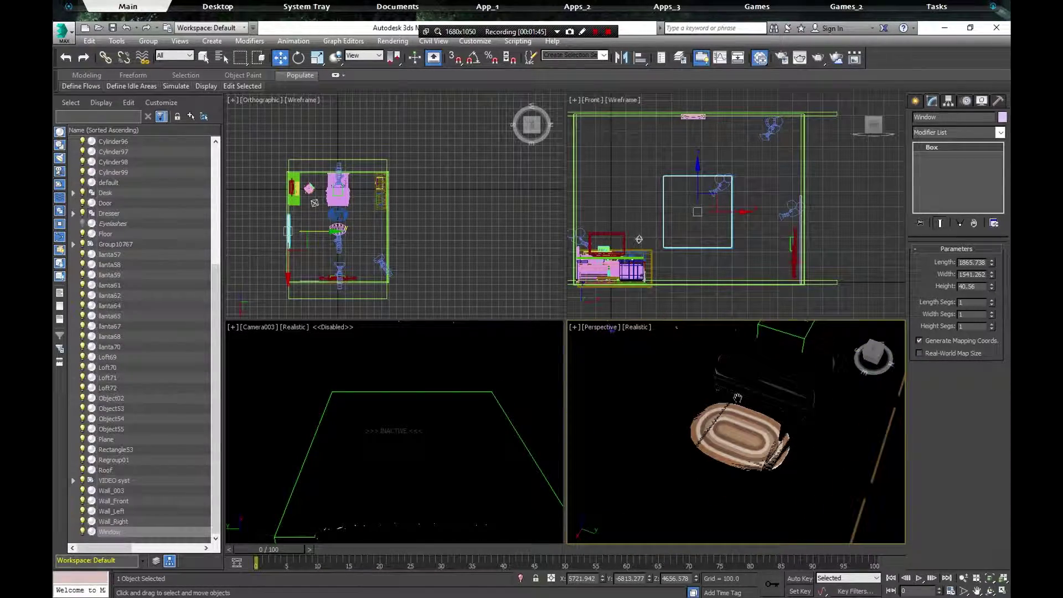
- Place a photometric free light just below the ceiling lamp in the front view, at about X 5384, Z 10670
{"action": "middle_click_drag", "start_coordinate": [686, 175], "coordinate": [735, 217]}
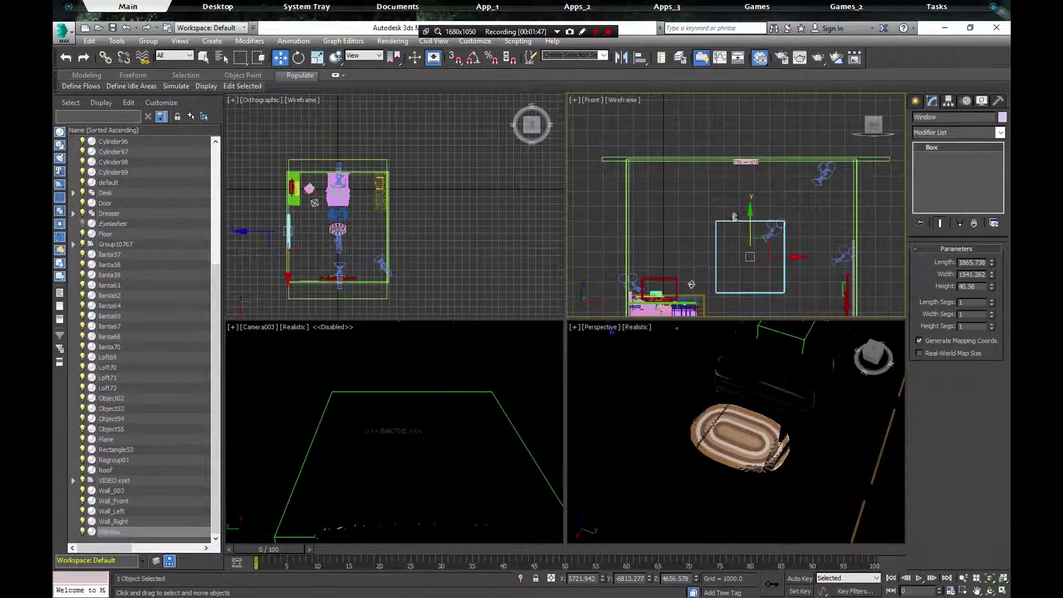
{"action": "scroll", "coordinate": [749, 162], "scroll_direction": "up", "scroll_amount": 7}
{"action": "middle_click_drag", "start_coordinate": [698, 173], "coordinate": [693, 176]}
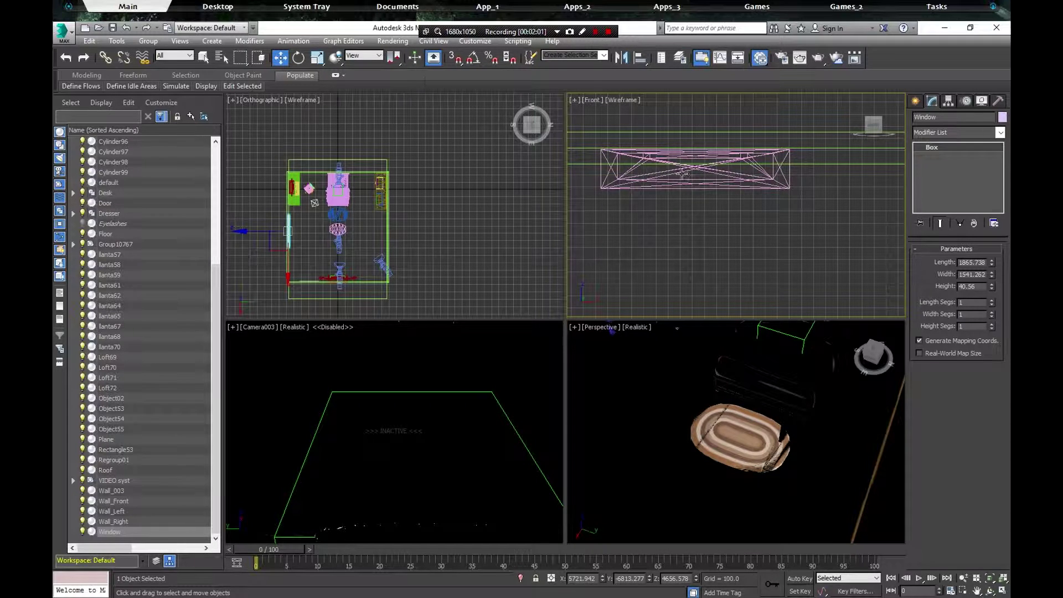
{"action": "scroll", "coordinate": [740, 190], "scroll_direction": "down", "scroll_amount": 6}
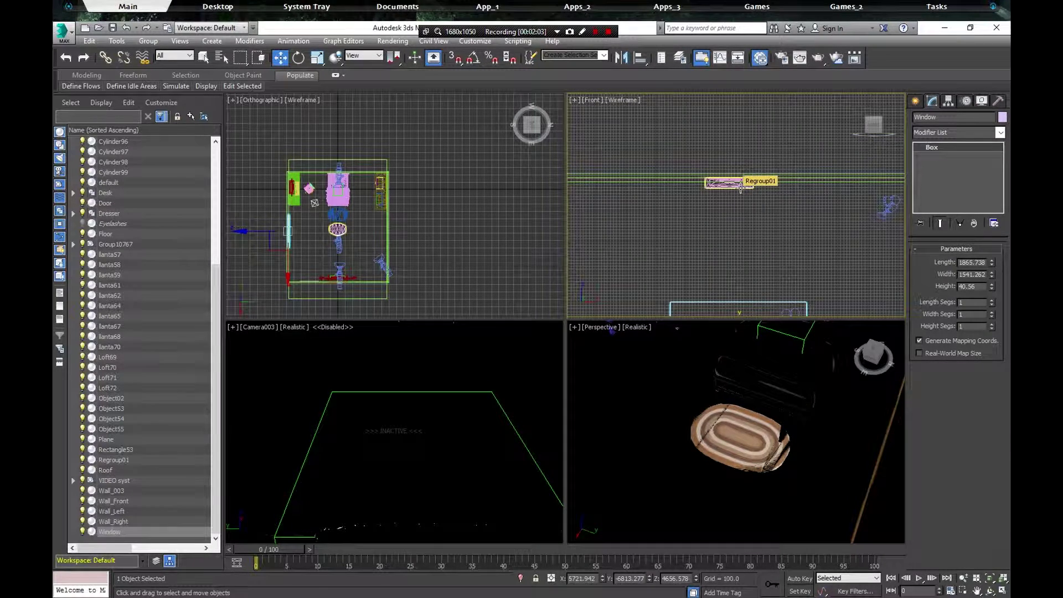
{"action": "left_click", "coordinate": [916, 101]}
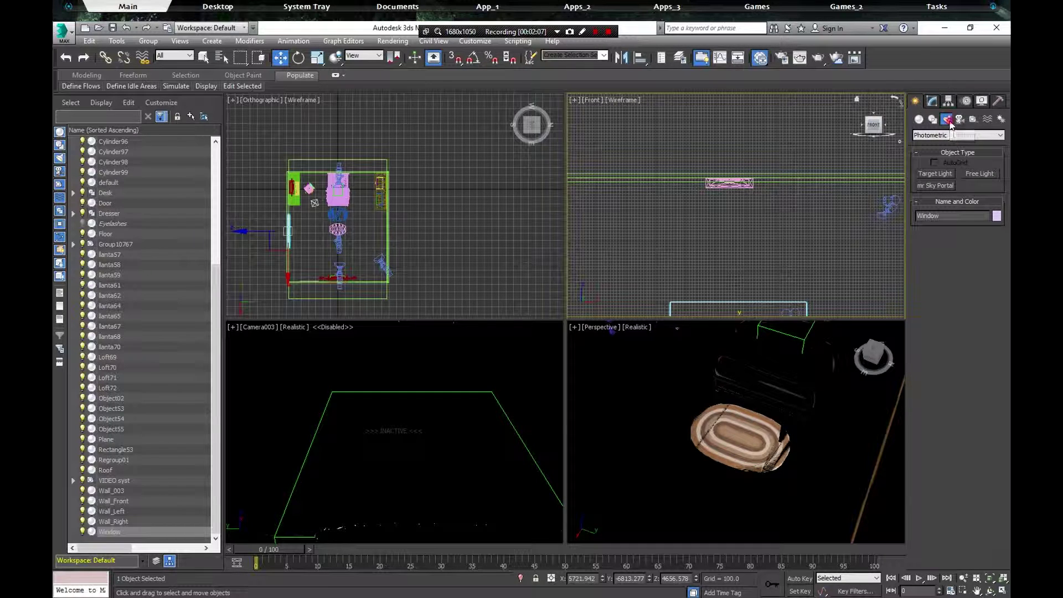
{"action": "left_click", "coordinate": [1000, 135]}
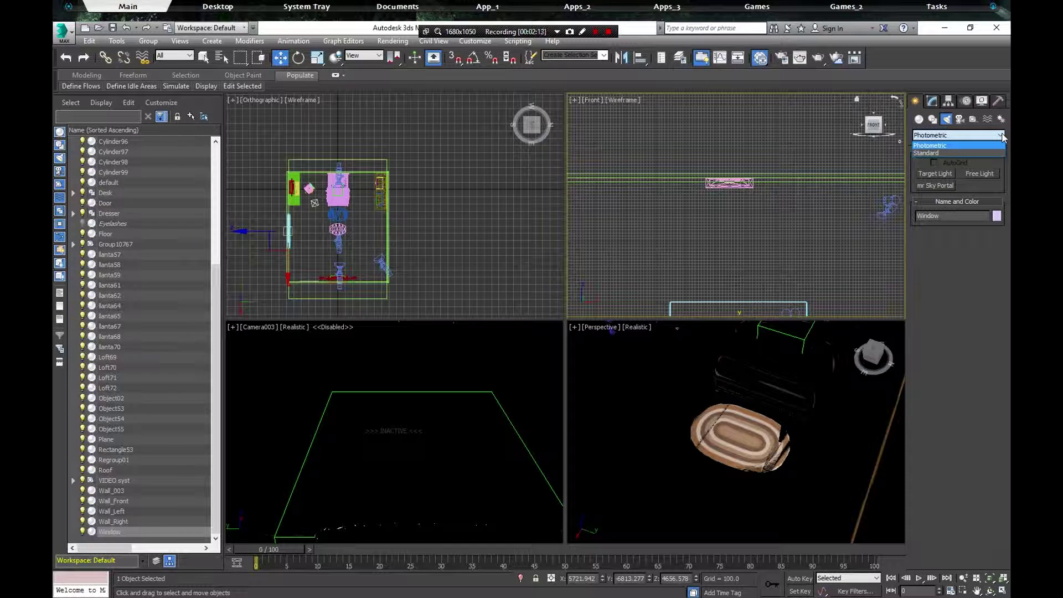
{"action": "left_click", "coordinate": [1001, 136]}
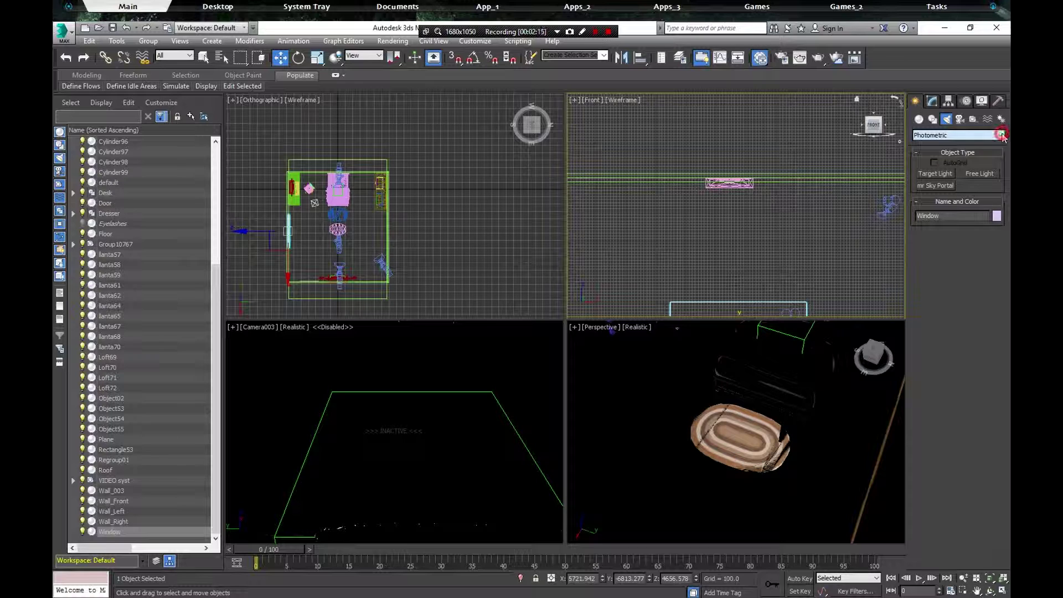
{"action": "left_click", "coordinate": [972, 174]}
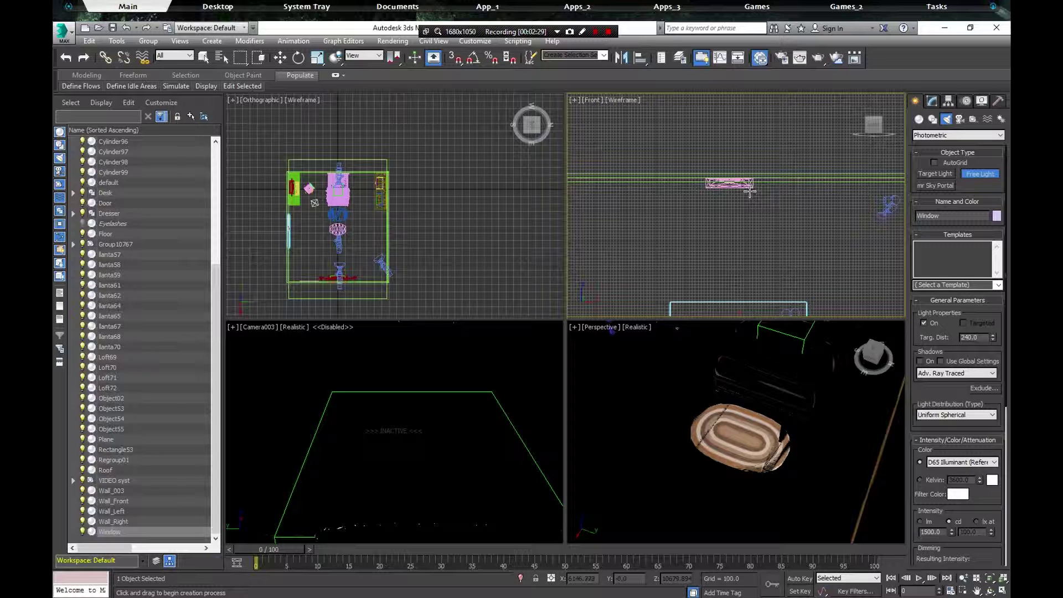
{"action": "left_click", "coordinate": [731, 198]}
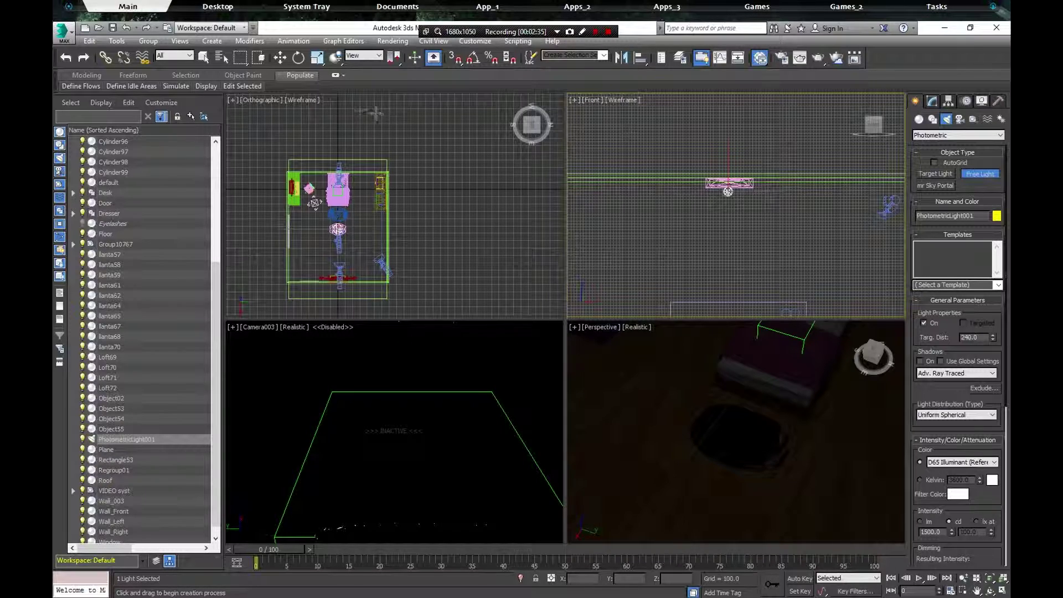
- Check that the new light is centred on the ceiling lamp from above and lower it slightly to about Z 10557
{"action": "left_click", "coordinate": [281, 62]}
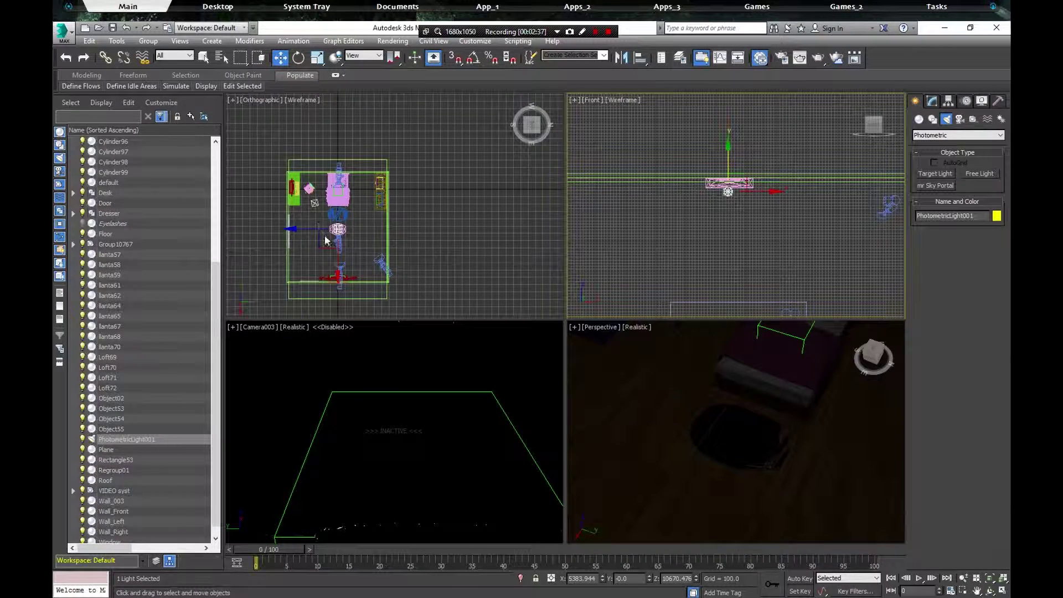
{"action": "scroll", "coordinate": [307, 198], "scroll_direction": "up", "scroll_amount": 5}
{"action": "scroll", "coordinate": [367, 213], "scroll_direction": "up", "scroll_amount": 4}
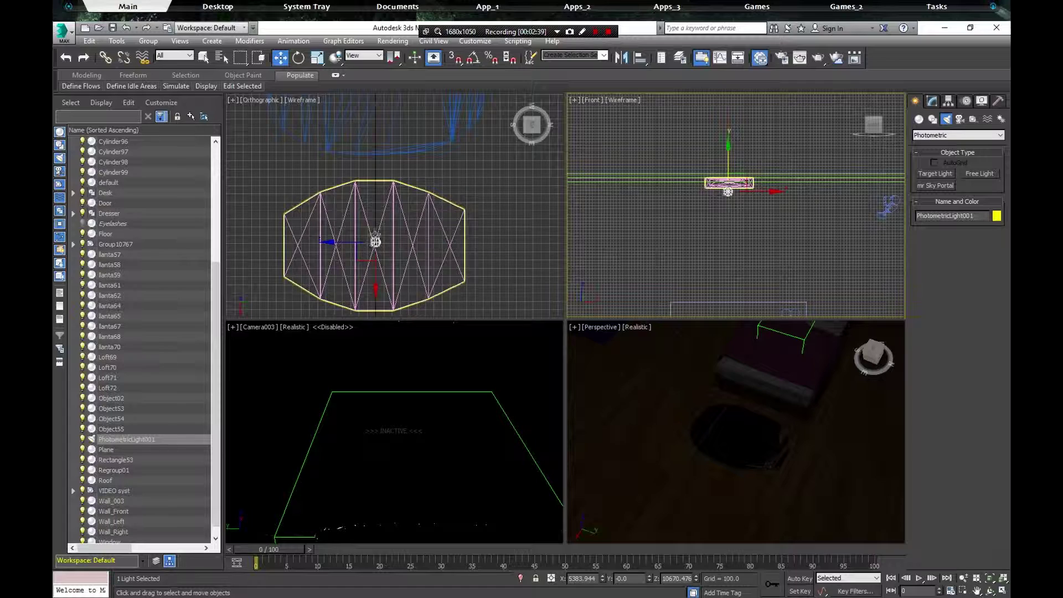
{"action": "scroll", "coordinate": [364, 209], "scroll_direction": "down", "scroll_amount": 2}
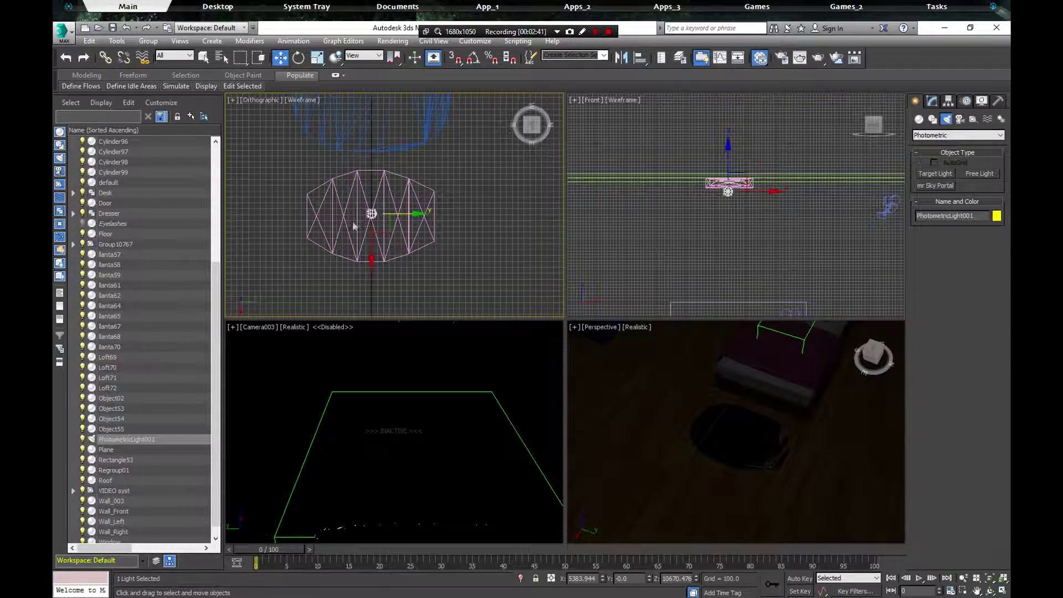
{"action": "scroll", "coordinate": [413, 222], "scroll_direction": "down", "scroll_amount": 2}
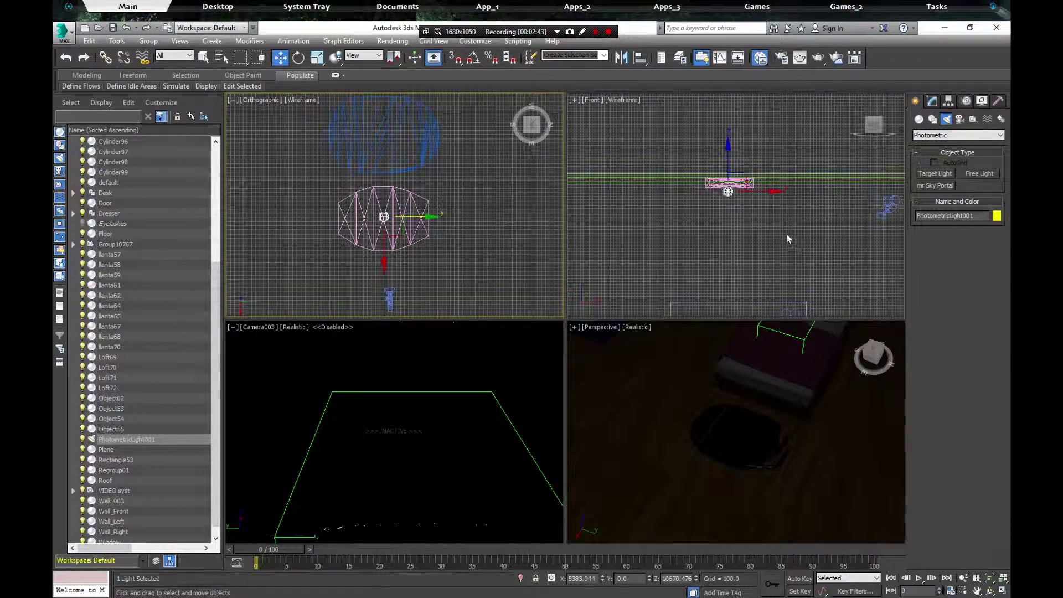
{"action": "left_click", "coordinate": [727, 145]}
{"action": "left_click_drag", "start_coordinate": [729, 147], "coordinate": [729, 150]}
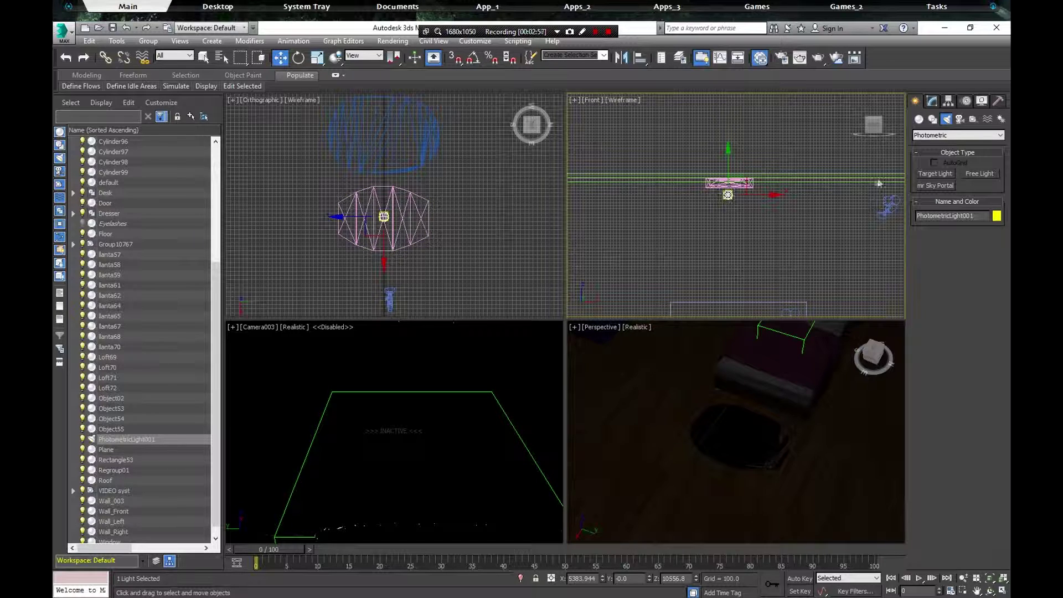
- Apply the Stadium 1000W Lamp (web) template to the photometric light and look through its parameters
{"action": "left_click", "coordinate": [932, 104]}
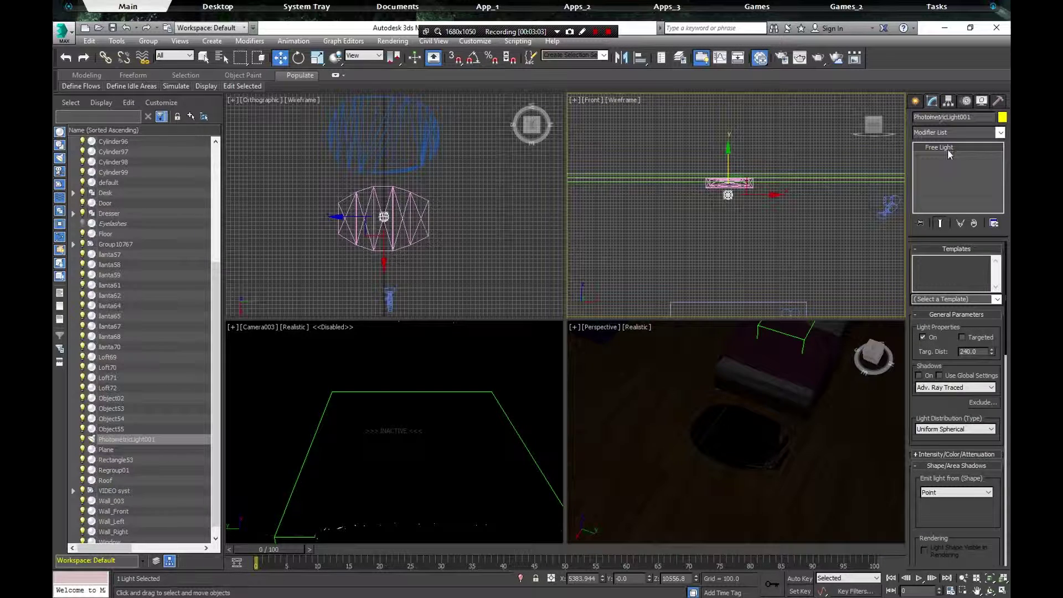
{"action": "left_click", "coordinate": [997, 301]}
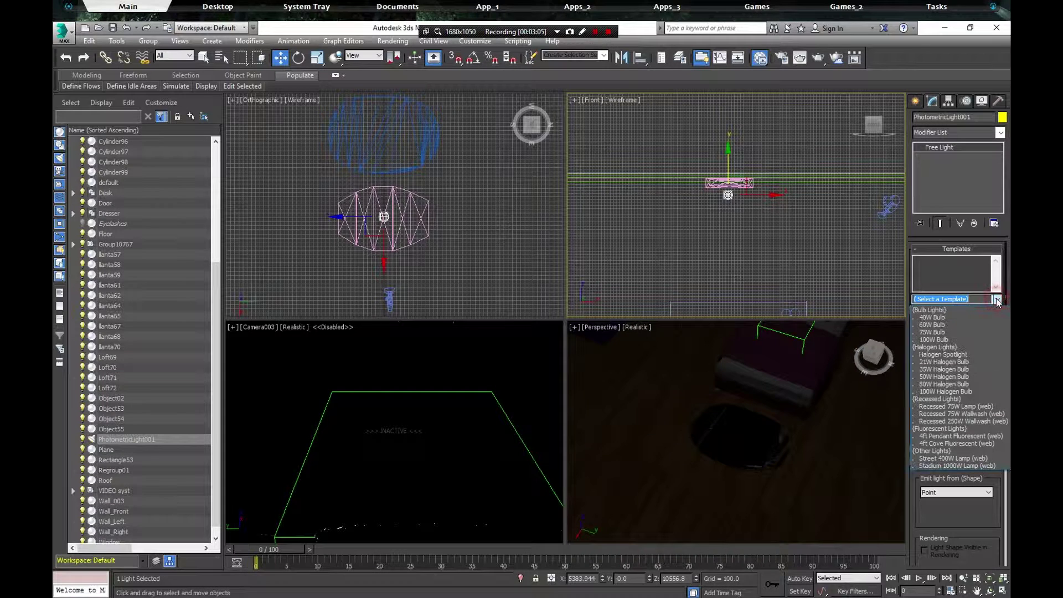
{"action": "left_click", "coordinate": [933, 466]}
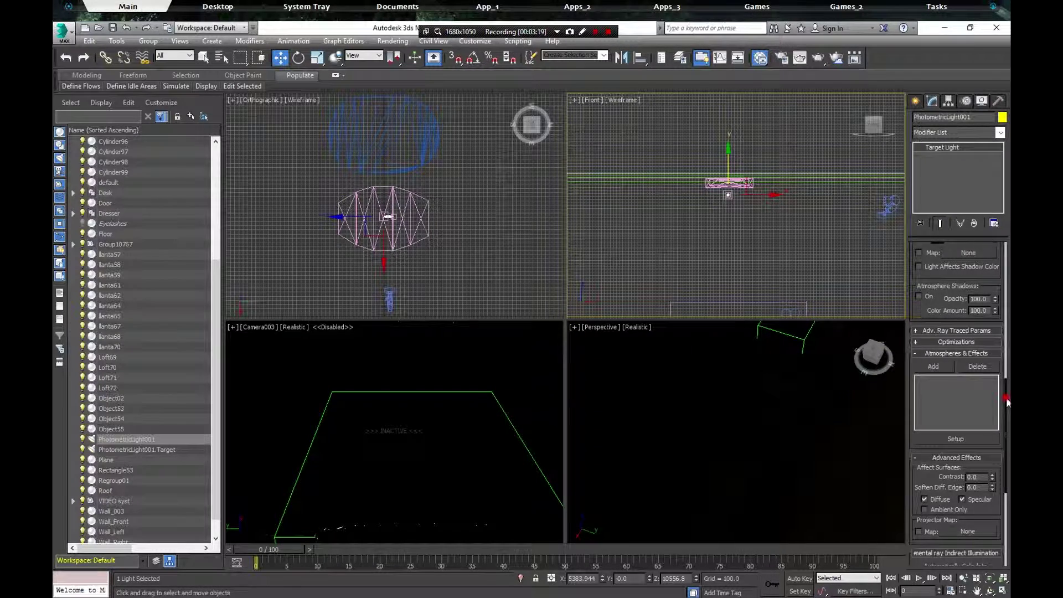
{"action": "scroll", "coordinate": [1007, 402], "scroll_direction": "up", "scroll_amount": 15}
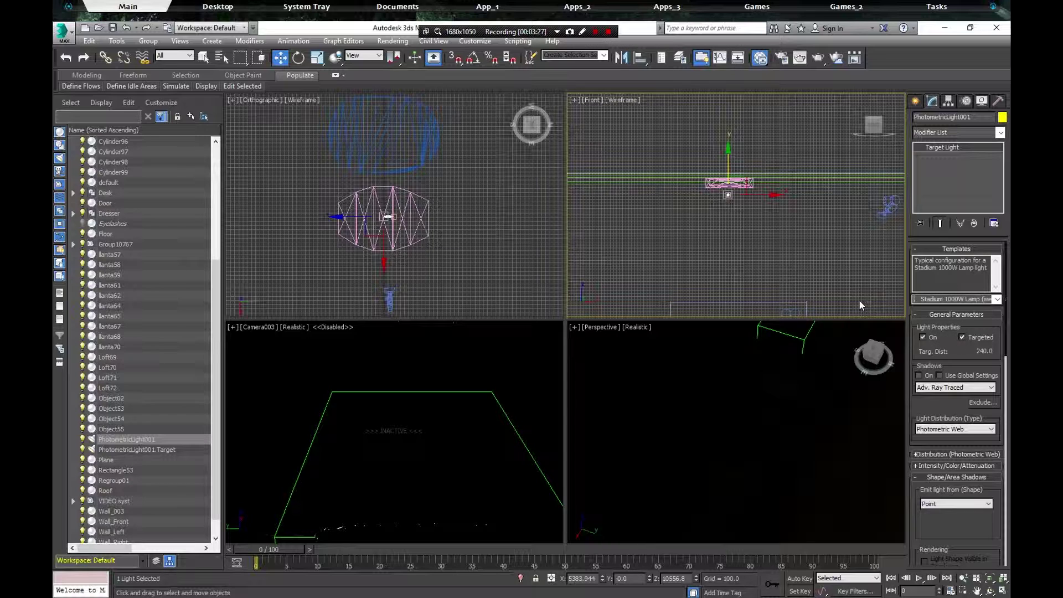
- Aim the light downward by moving its target below to about Z 9304 and the light up at the ceiling lamp, about Z 10691
{"action": "left_click_drag", "start_coordinate": [729, 173], "coordinate": [729, 195]}
{"action": "scroll", "coordinate": [730, 195], "scroll_direction": "up", "scroll_amount": 4}
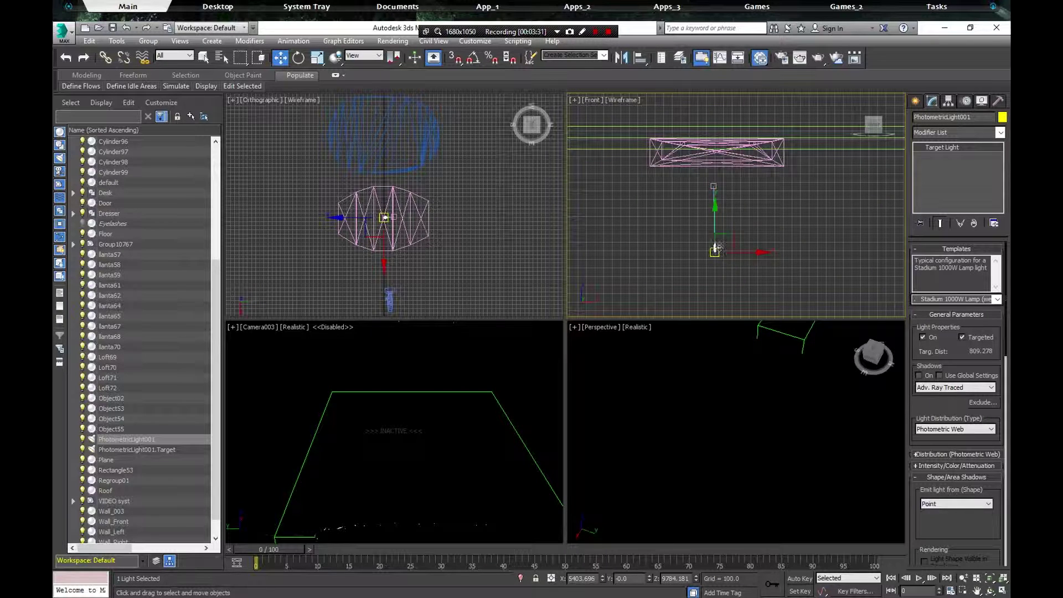
{"action": "left_click", "coordinate": [714, 186]}
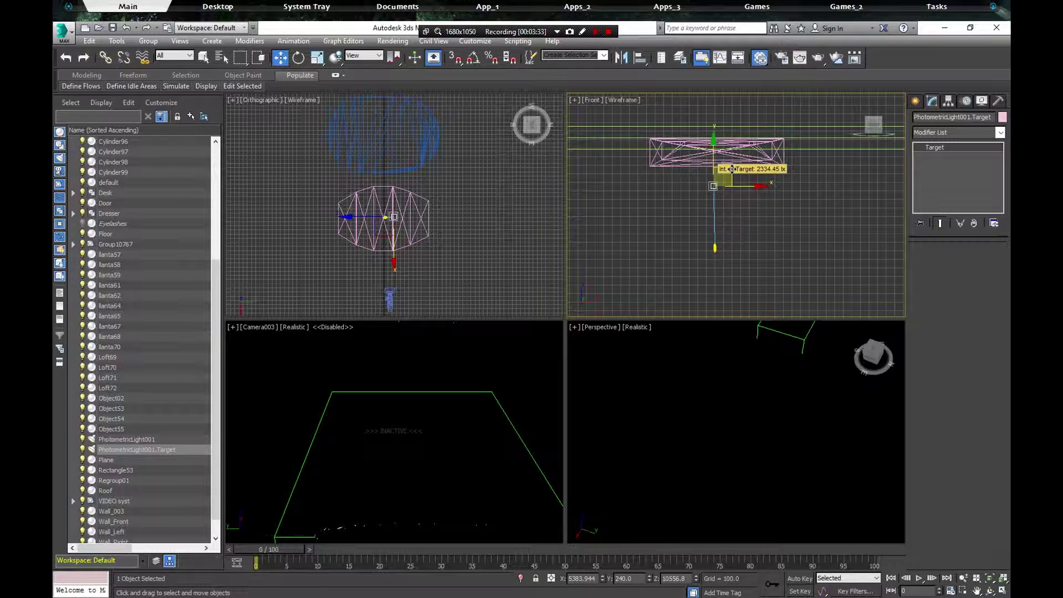
{"action": "left_click_drag", "start_coordinate": [732, 166], "coordinate": [729, 273]}
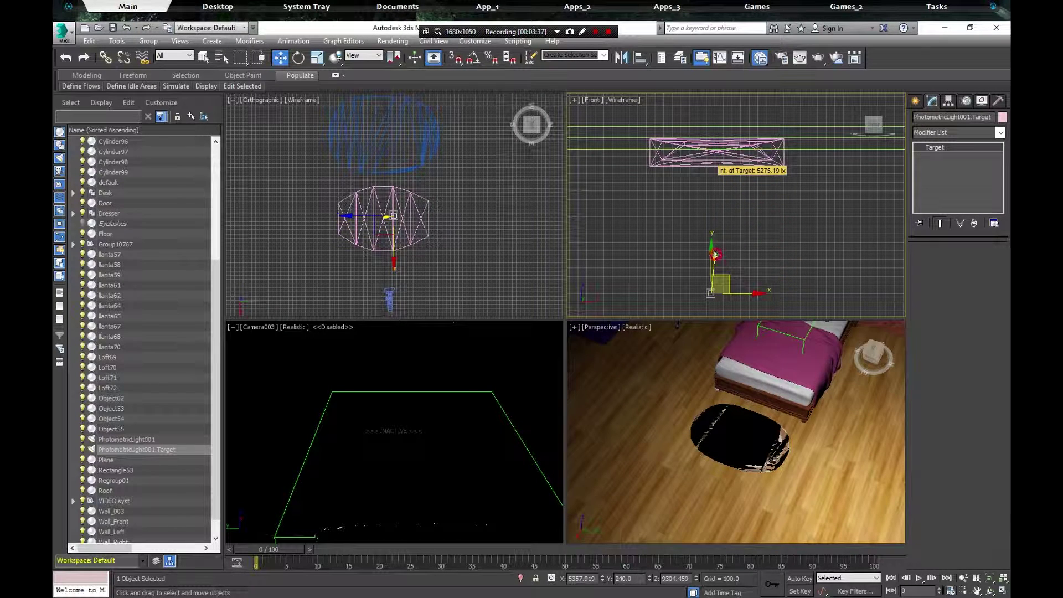
{"action": "left_click_drag", "start_coordinate": [715, 254], "coordinate": [744, 151]}
{"action": "scroll", "coordinate": [753, 209], "scroll_direction": "down", "scroll_amount": 4}
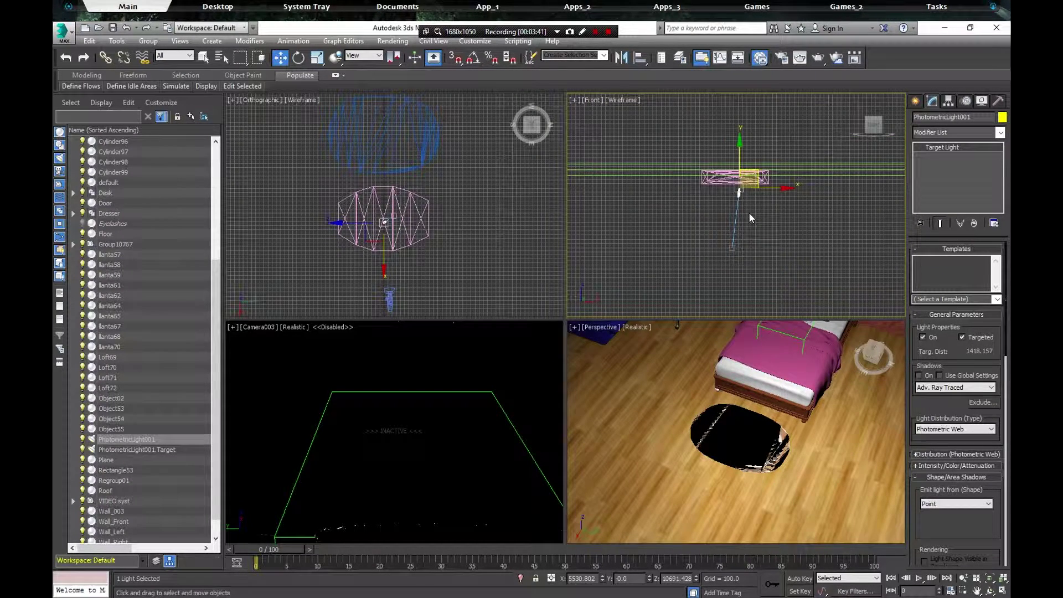
{"action": "scroll", "coordinate": [749, 213], "scroll_direction": "down", "scroll_amount": 2}
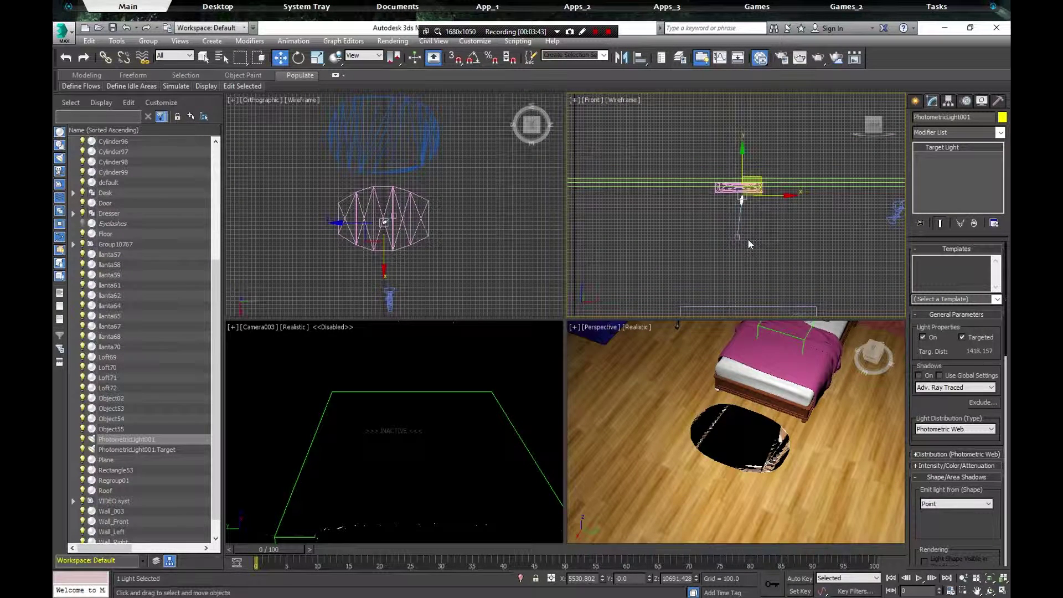
- Shift the light's target sideways and down in the front view to about X 4605, Z 9101, slanting the beam
{"action": "left_click", "coordinate": [745, 214]}
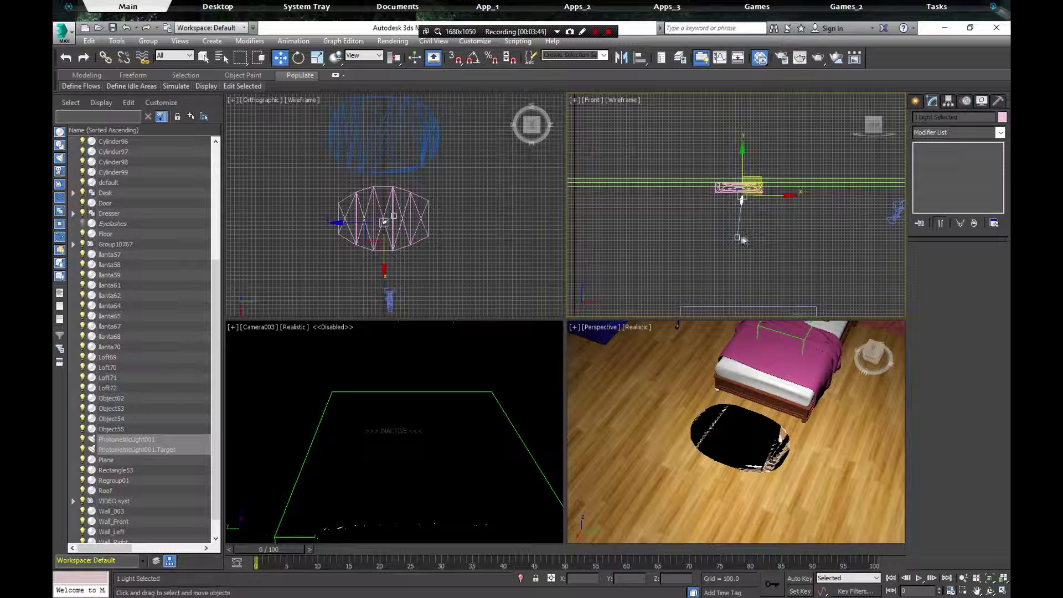
{"action": "left_click", "coordinate": [738, 238]}
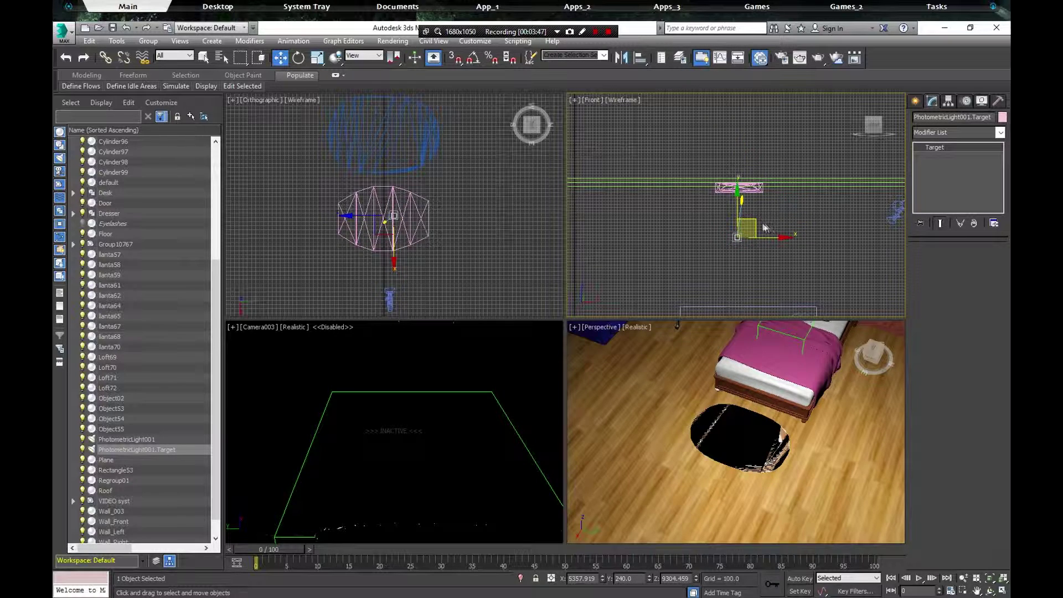
{"action": "left_click_drag", "start_coordinate": [756, 221], "coordinate": [733, 226]}
- Switch the Camera003 viewport to the Camera001 view
{"action": "right_click", "coordinate": [534, 343]}
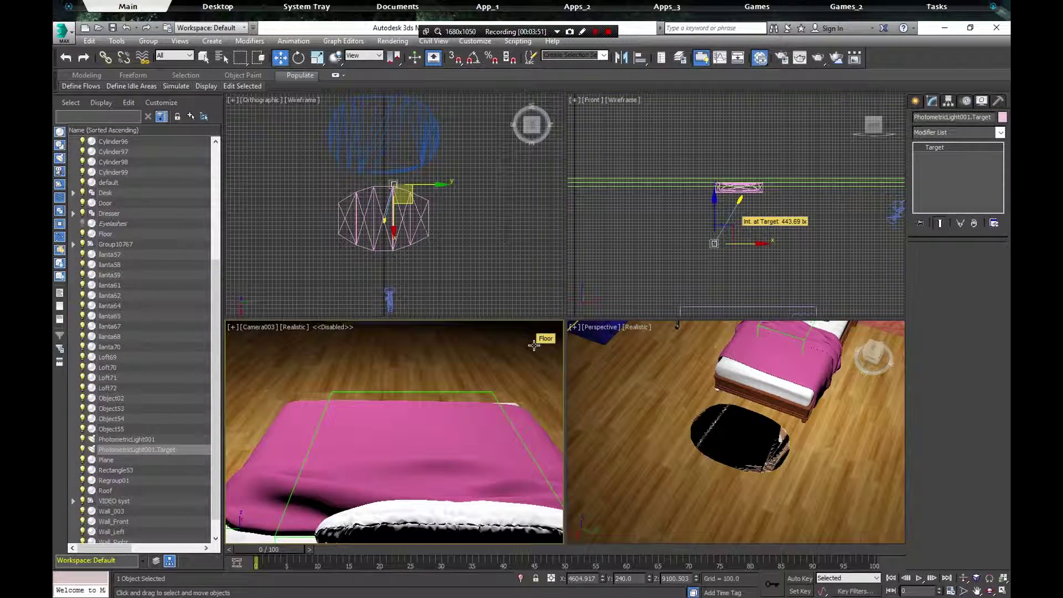
{"action": "left_click", "coordinate": [269, 326]}
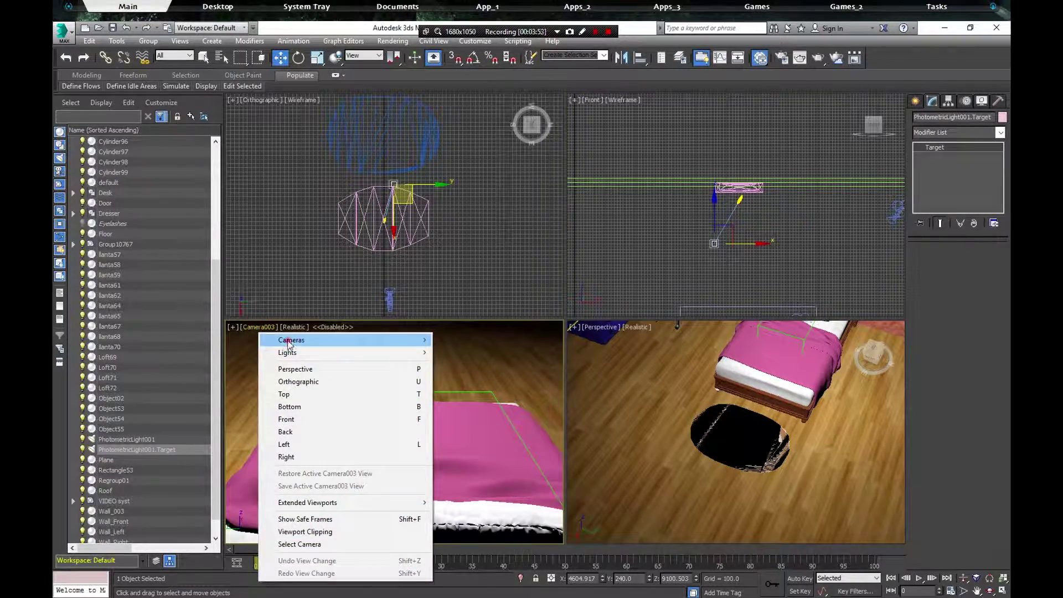
{"action": "left_click", "coordinate": [440, 340]}
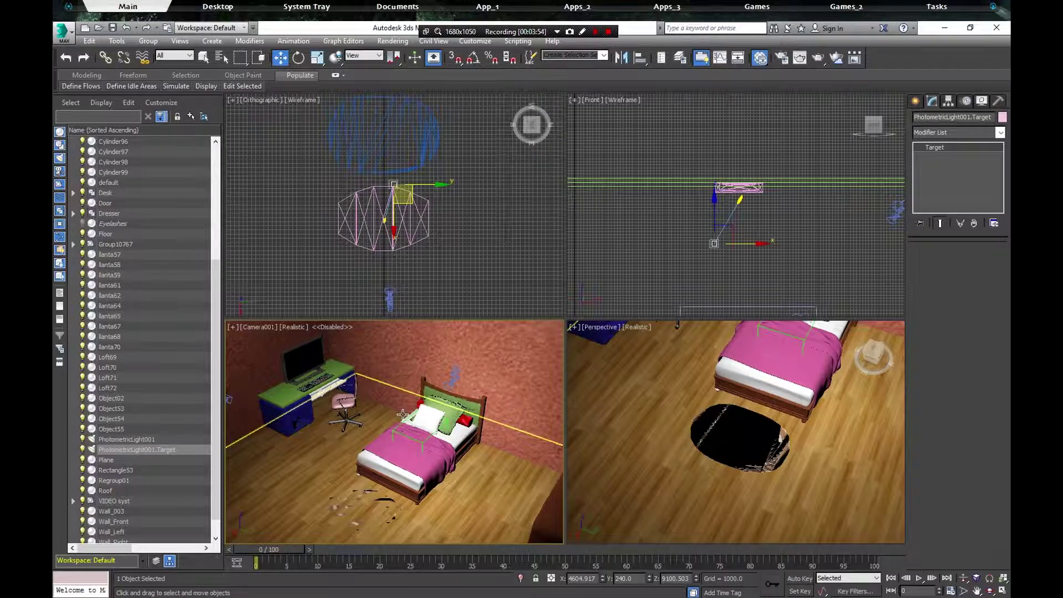
- Lower the light's target further to about X 4343, Z 7428 and close the room image Room_1_10.jpg
{"action": "left_click_drag", "start_coordinate": [732, 229], "coordinate": [724, 276]}
{"action": "scroll", "coordinate": [724, 274], "scroll_direction": "down", "scroll_amount": 3}
{"action": "middle_click_drag", "start_coordinate": [734, 241], "coordinate": [749, 176]}
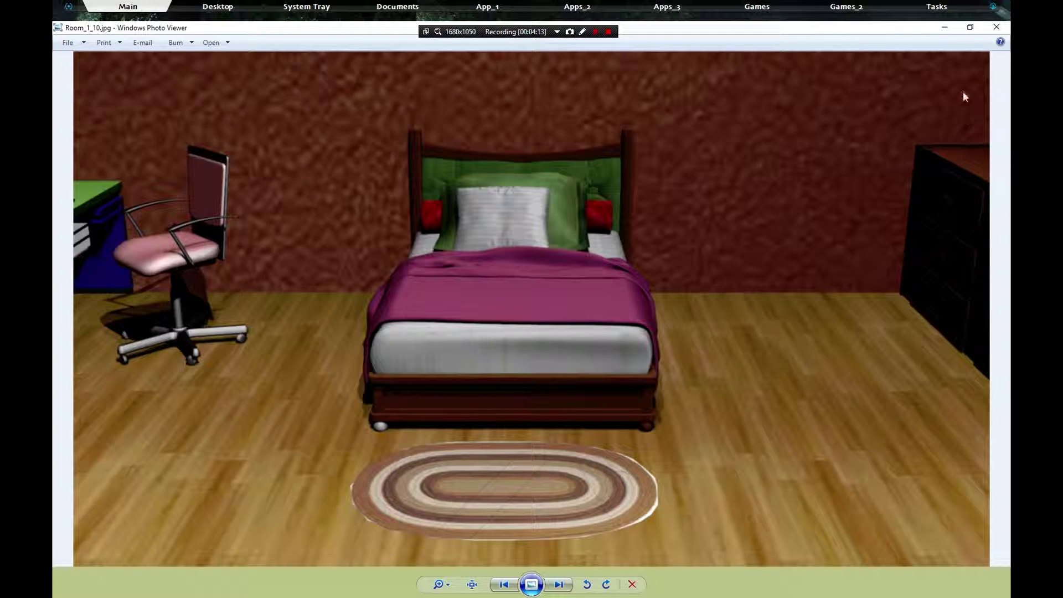
{"action": "left_click", "coordinate": [996, 27]}
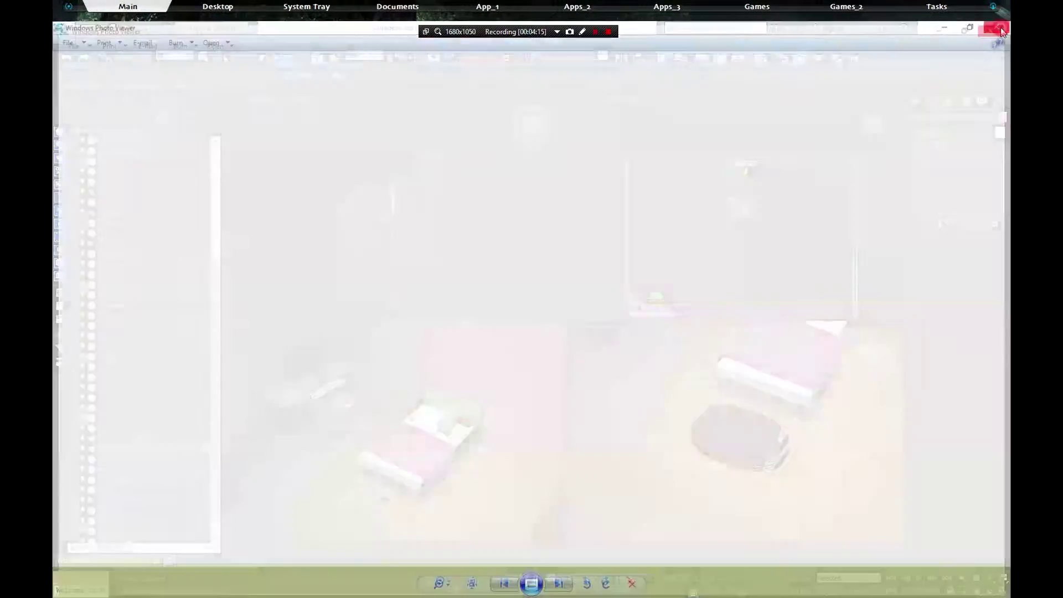
{"action": "middle_click_drag", "start_coordinate": [750, 202], "coordinate": [771, 163]}
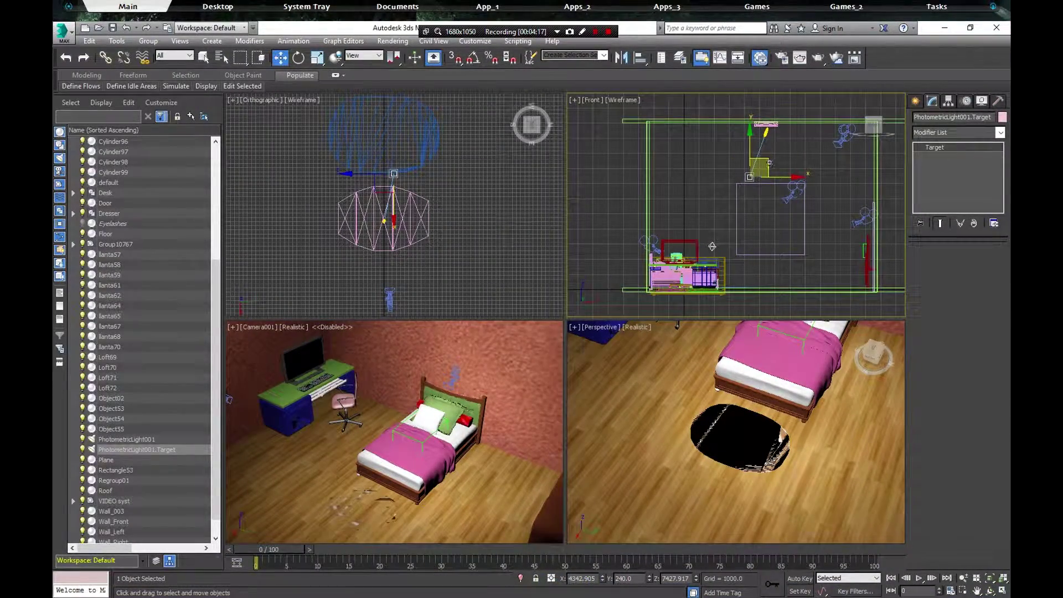
- Move the light's target below the lamp to about X 5510, Z 5017 and clone it as an instance named P_Light_2
{"action": "mouse_move", "coordinate": [768, 161]}
{"action": "left_mouse_down"}
{"action": "mouse_move", "coordinate": [786, 202]}
{"action": "mouse_move", "coordinate": [767, 171]}
{"action": "left_mouse_up"}
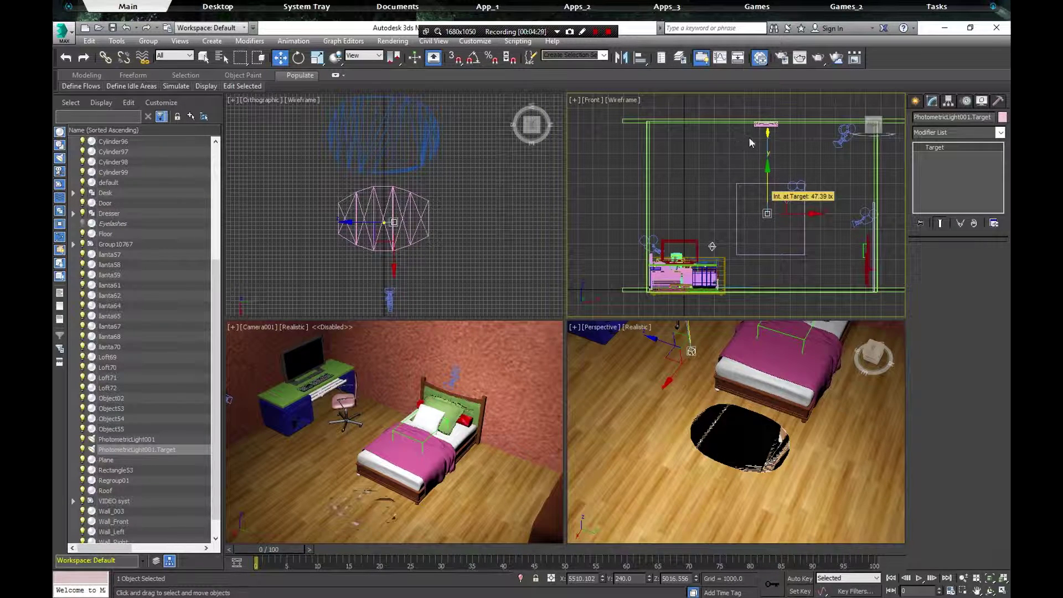
{"action": "left_click", "coordinate": [89, 42]}
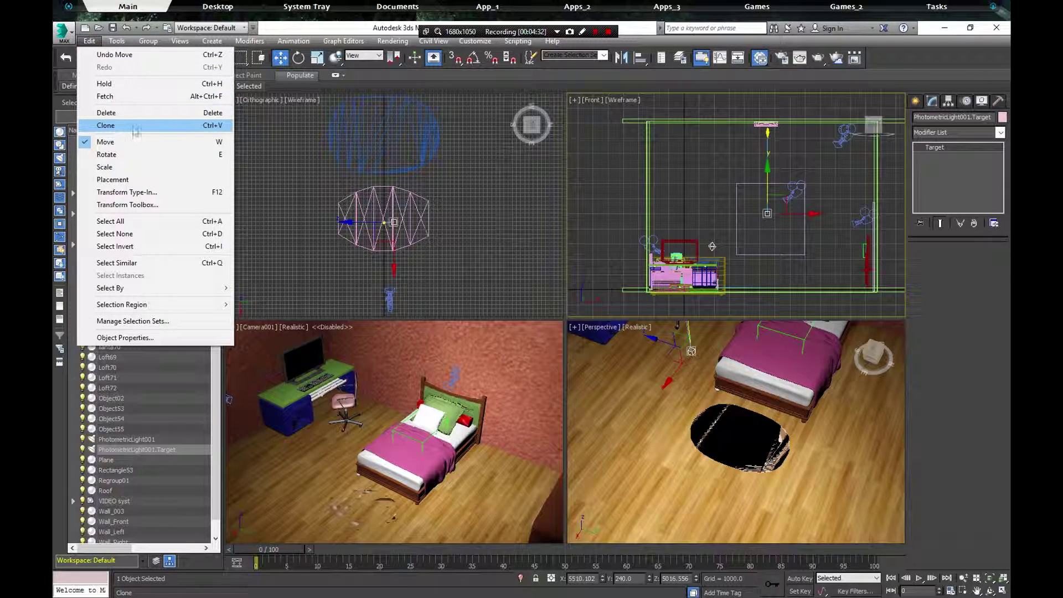
{"action": "left_click", "coordinate": [217, 126]}
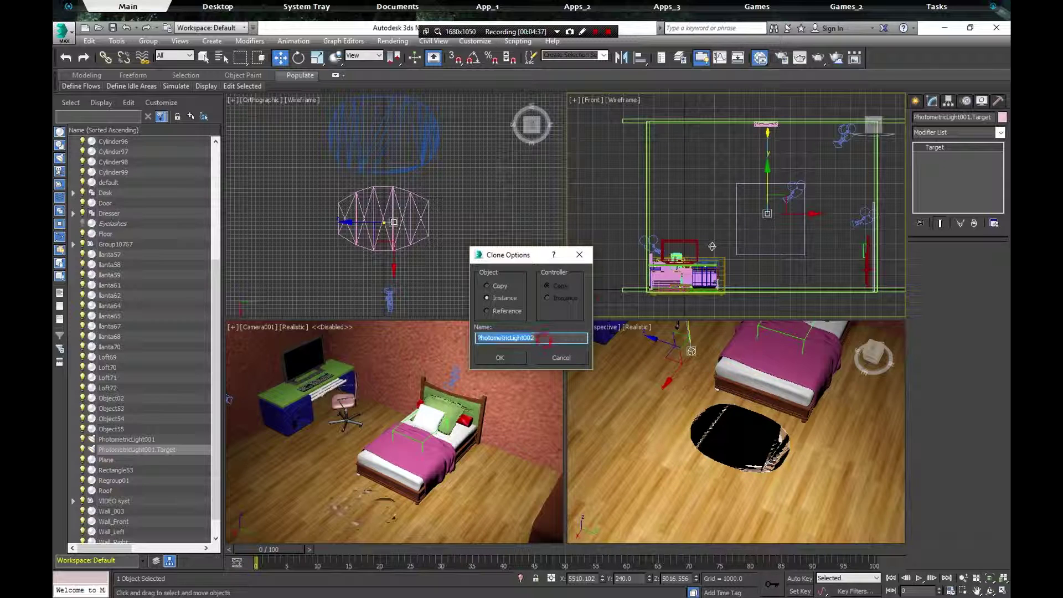
{"action": "type", "text": "P_Light_2"}
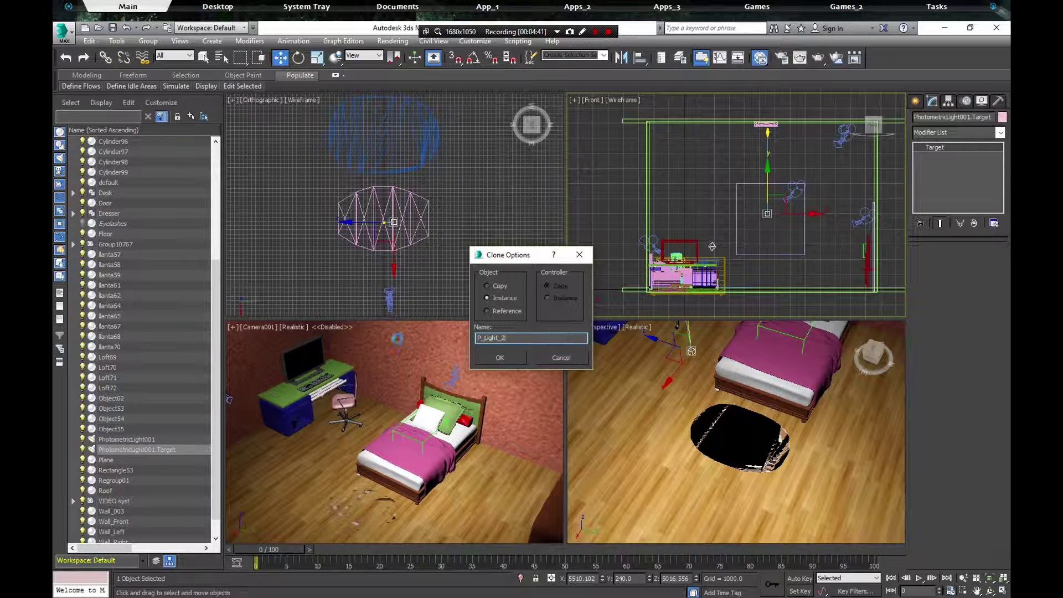
{"action": "key", "text": "Return"}
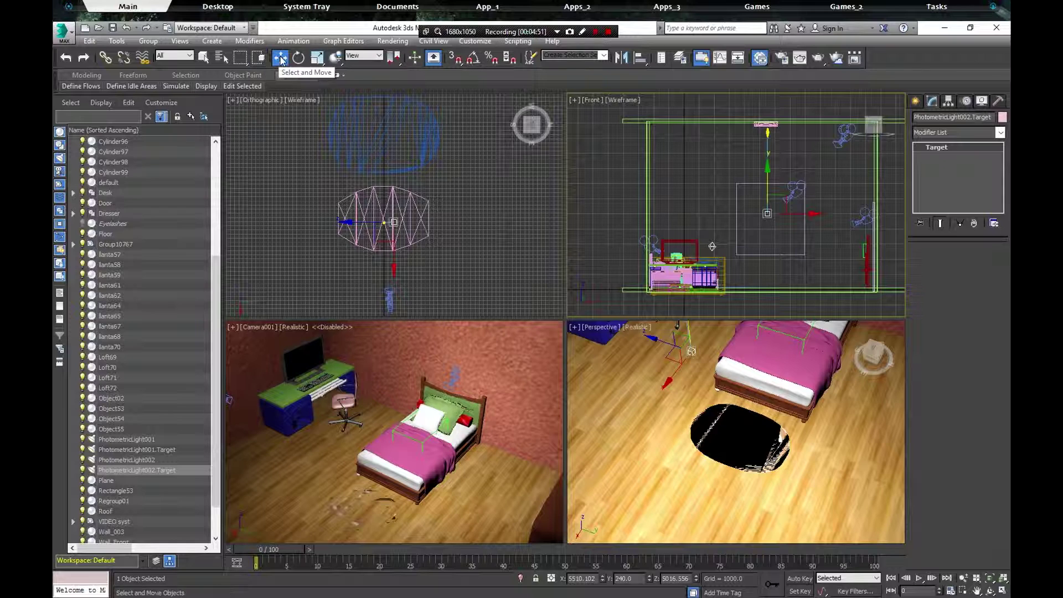
- Spread the two light targets apart horizontally in the front view, placing the original light's target at about X 1288
{"action": "right_click", "coordinate": [361, 367]}
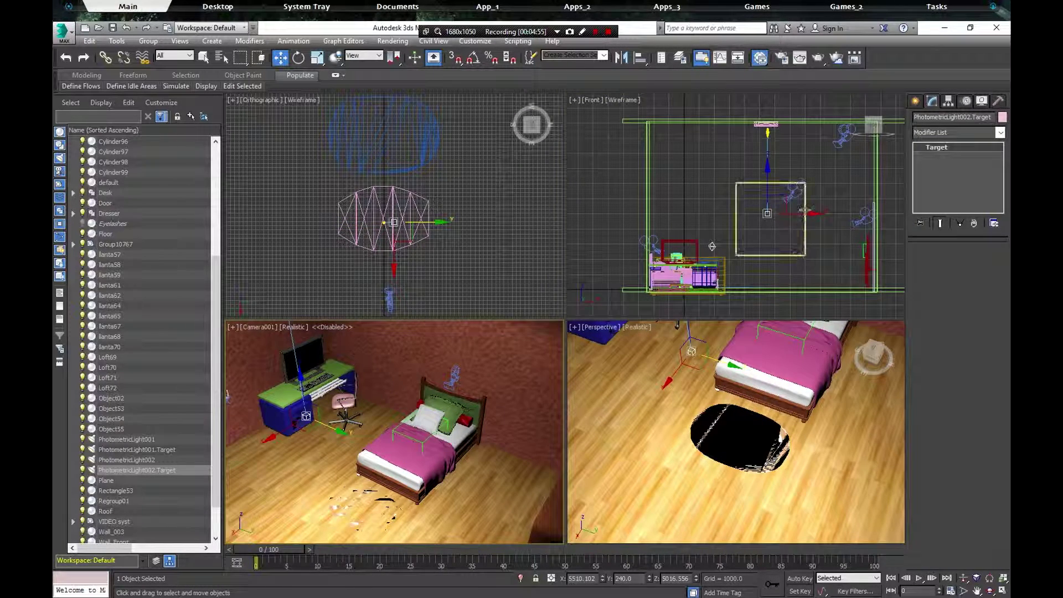
{"action": "mouse_move", "coordinate": [814, 217]}
{"action": "left_mouse_down"}
{"action": "mouse_move", "coordinate": [875, 211]}
{"action": "mouse_move", "coordinate": [797, 213]}
{"action": "left_mouse_up"}
{"action": "left_click", "coordinate": [767, 214]}
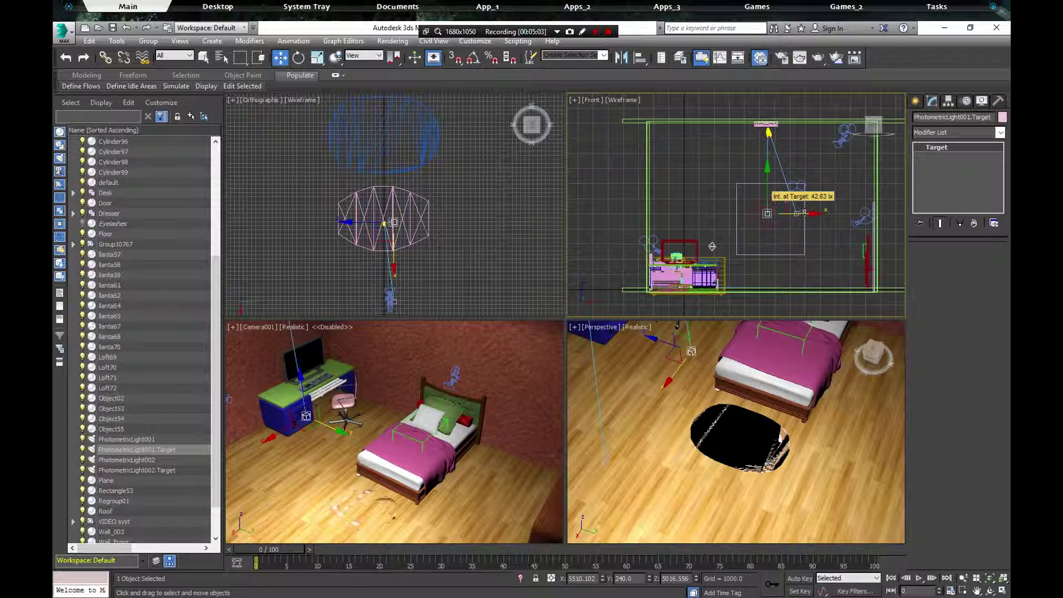
{"action": "left_click_drag", "start_coordinate": [812, 214], "coordinate": [748, 215]}
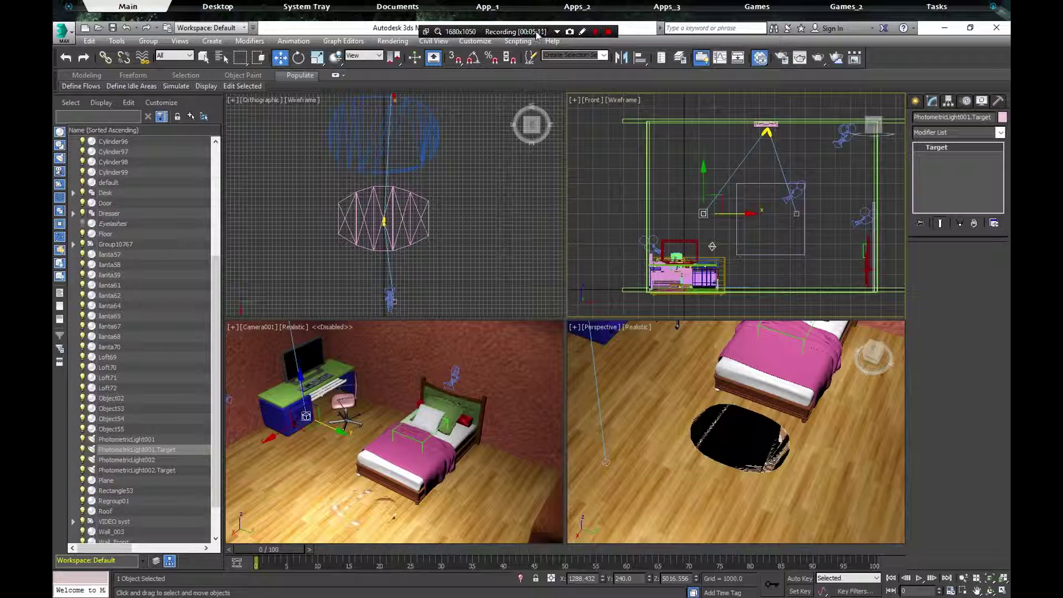
- Set the render output file to Room_1_12.jpg in the Samples folder
{"action": "left_click", "coordinate": [392, 41]}
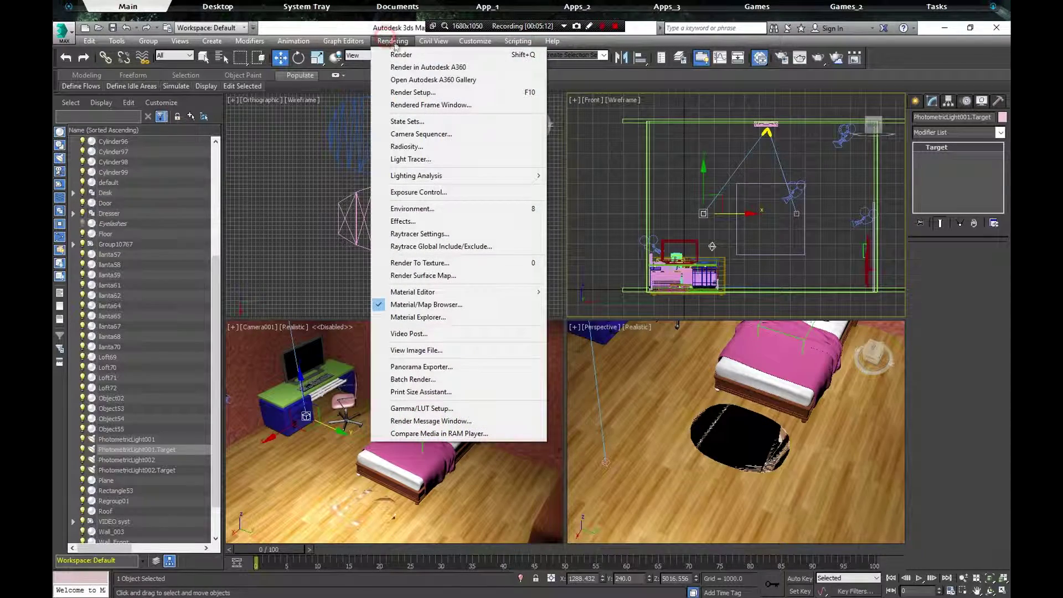
{"action": "left_click", "coordinate": [439, 94]}
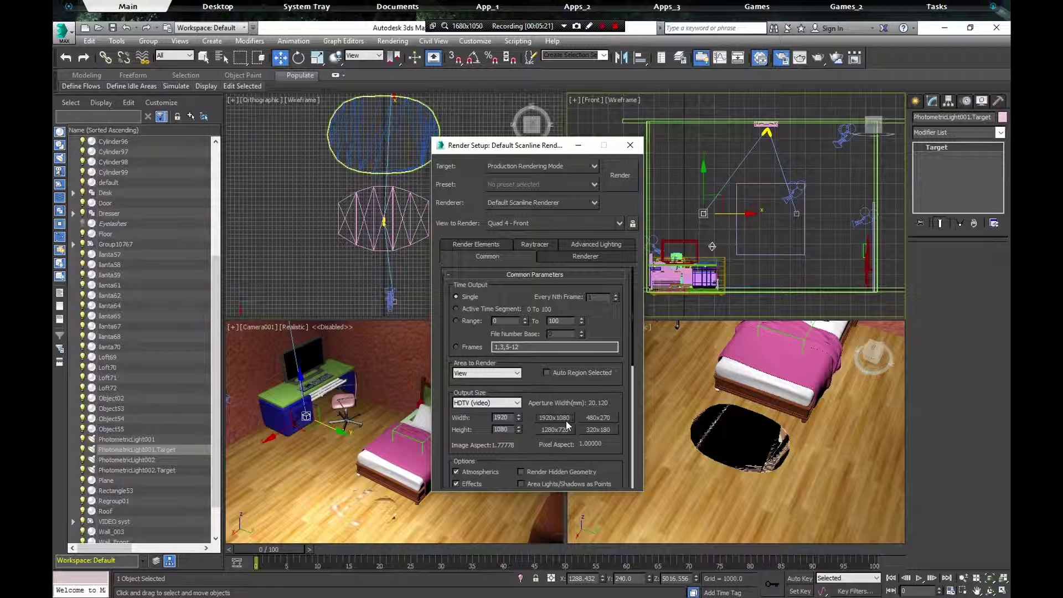
{"action": "scroll", "coordinate": [566, 425], "scroll_direction": "down", "scroll_amount": 2}
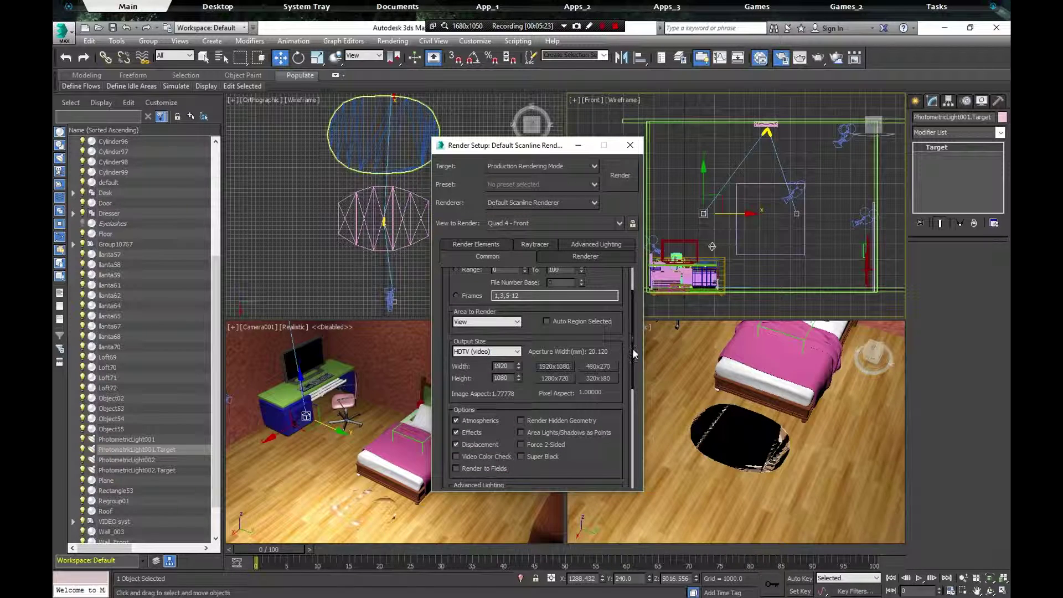
{"action": "left_click_drag", "start_coordinate": [635, 355], "coordinate": [632, 472]}
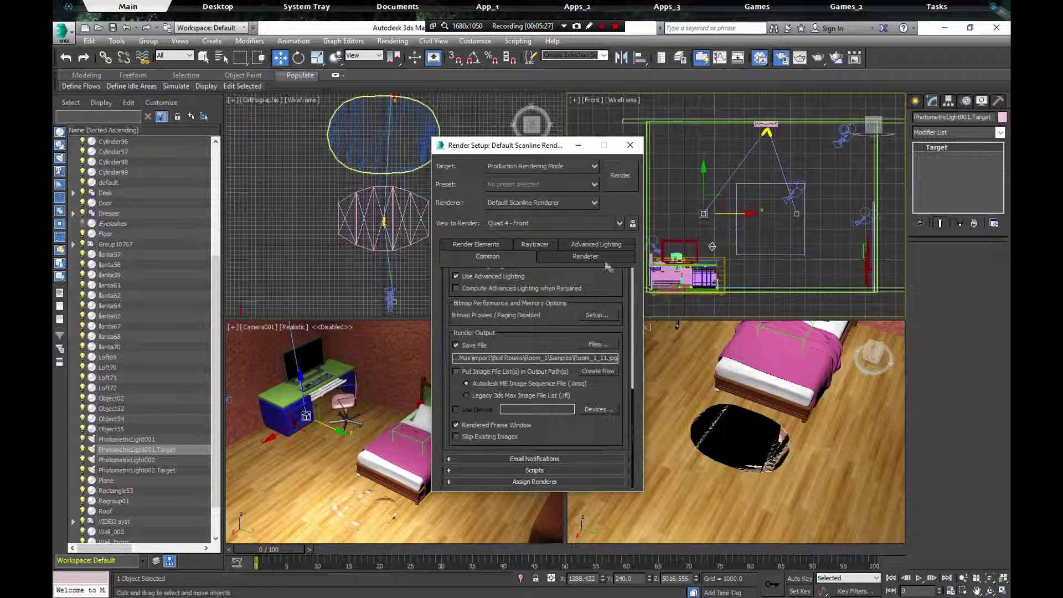
{"action": "left_click", "coordinate": [598, 344]}
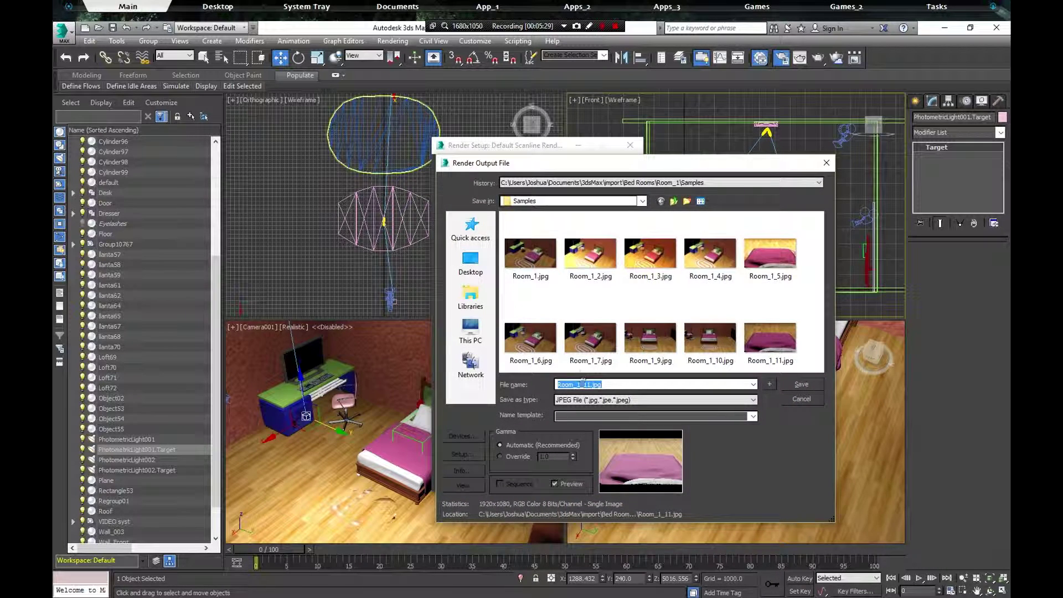
{"action": "left_click", "coordinate": [590, 384]}
{"action": "key", "text": "BackSpace"}
{"action": "type", "text": "3"}
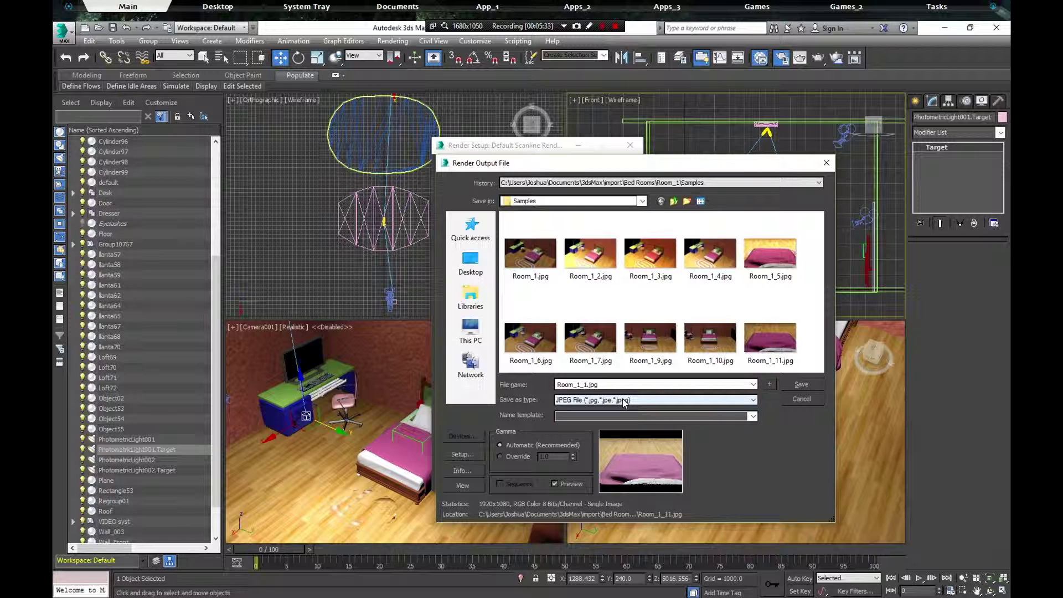
{"action": "left_click", "coordinate": [801, 384]}
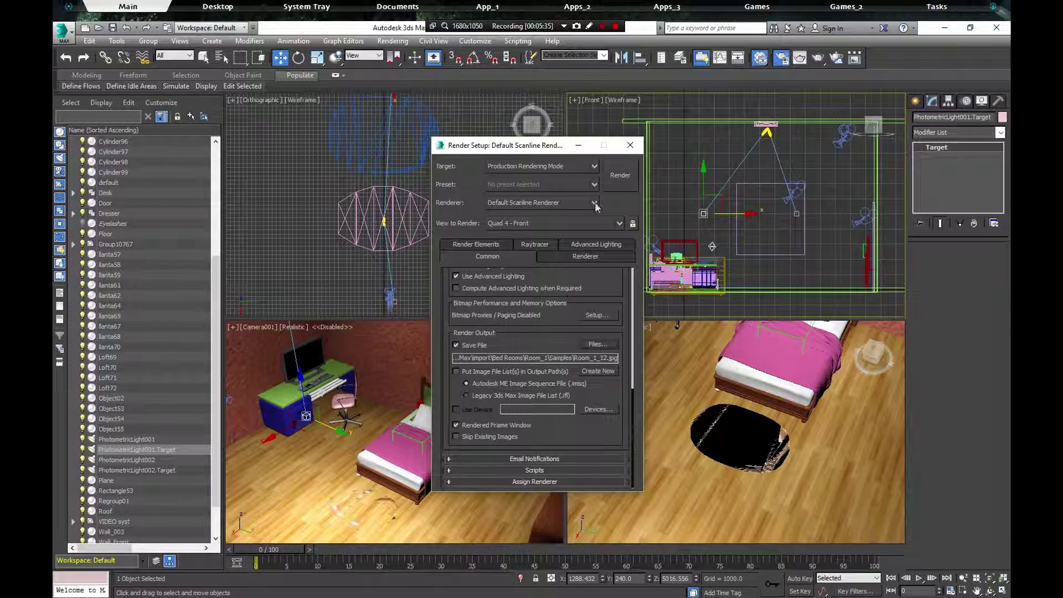
{"action": "left_click", "coordinate": [622, 178]}
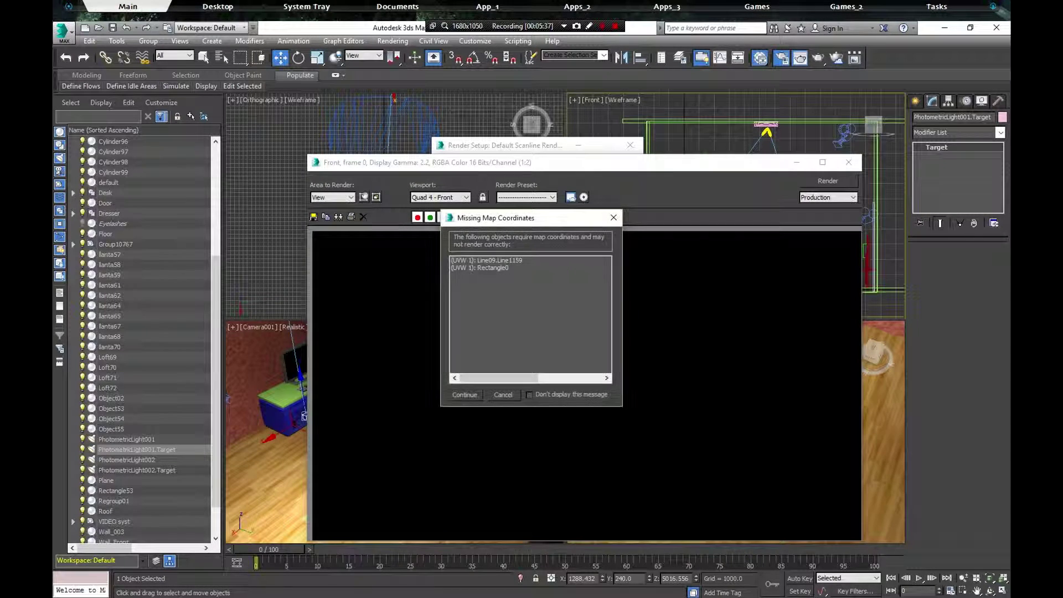
{"action": "left_click", "coordinate": [464, 394]}
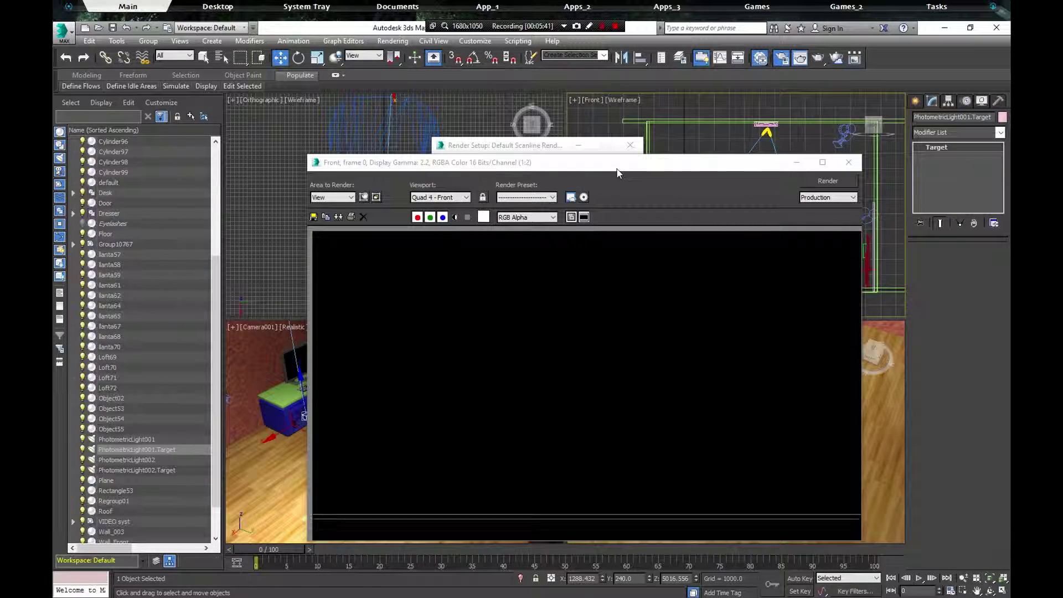
{"action": "left_click", "coordinate": [848, 162]}
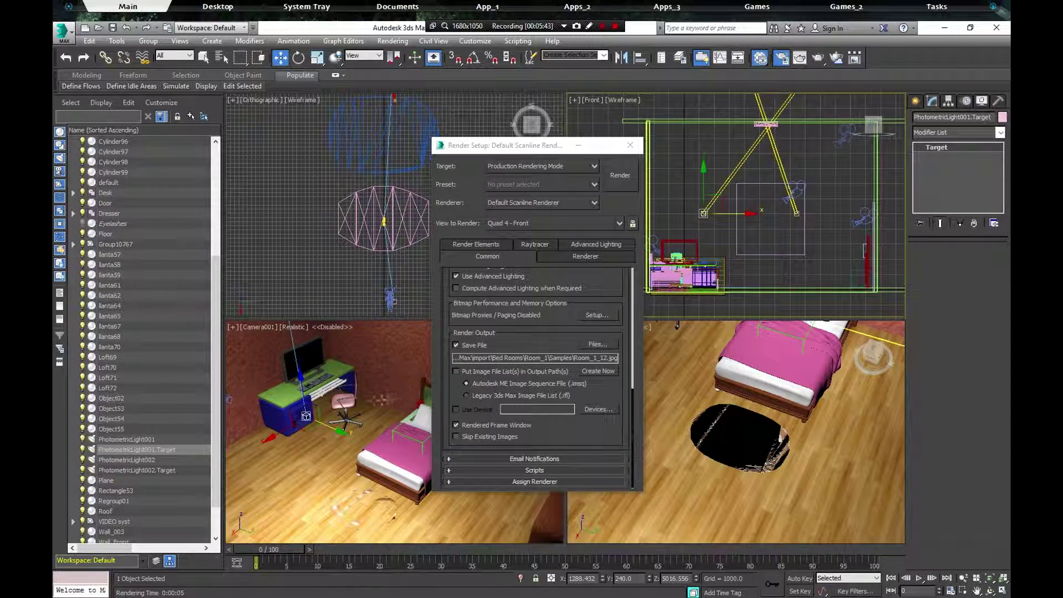
- Render the Camera001 view despite the missing map coordinates, inspect the image, and close the render and its setup
{"action": "right_click", "coordinate": [289, 411]}
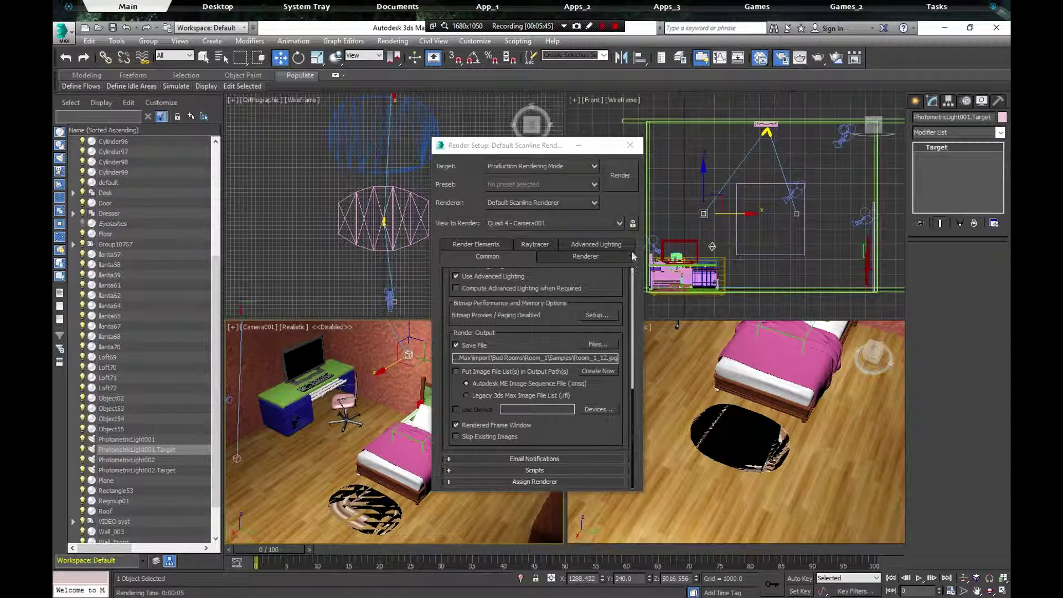
{"action": "left_click", "coordinate": [619, 176]}
{"action": "left_click", "coordinate": [510, 326]}
{"action": "left_click", "coordinate": [465, 395]}
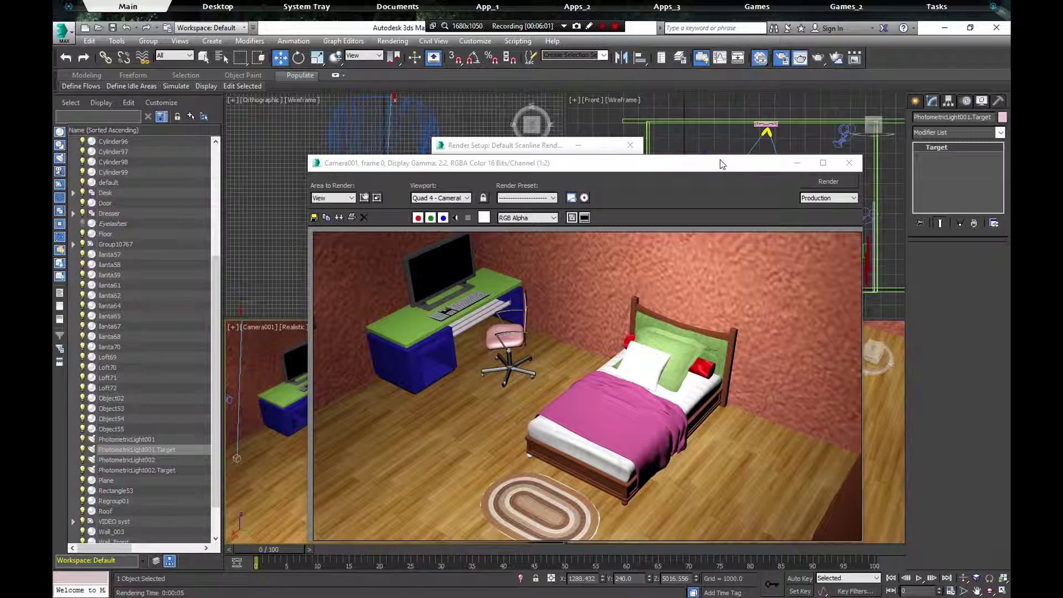
{"action": "left_click_drag", "start_coordinate": [719, 167], "coordinate": [711, 128]}
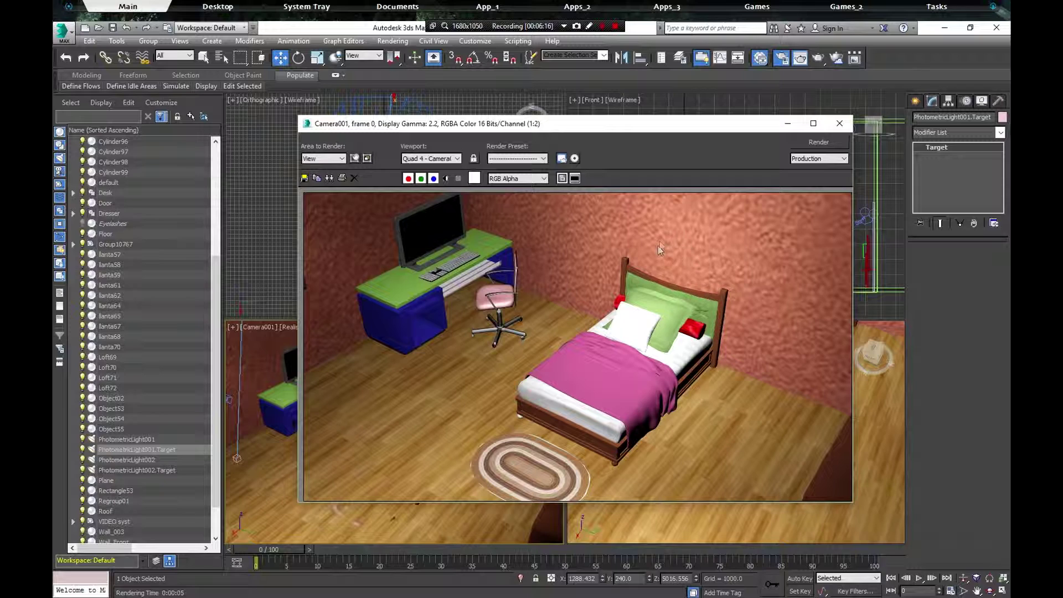
{"action": "left_click", "coordinate": [838, 124]}
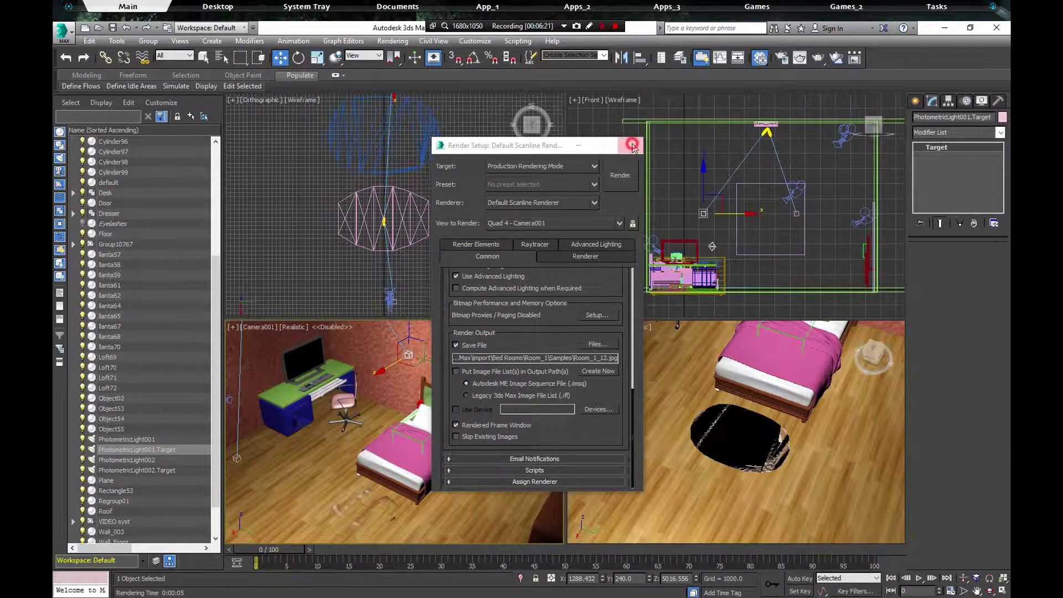
{"action": "left_click", "coordinate": [630, 145]}
- Move the original light's target back to about X 5173 and apply the Street 400W Lamp (web) template to that light
{"action": "left_click", "coordinate": [749, 219]}
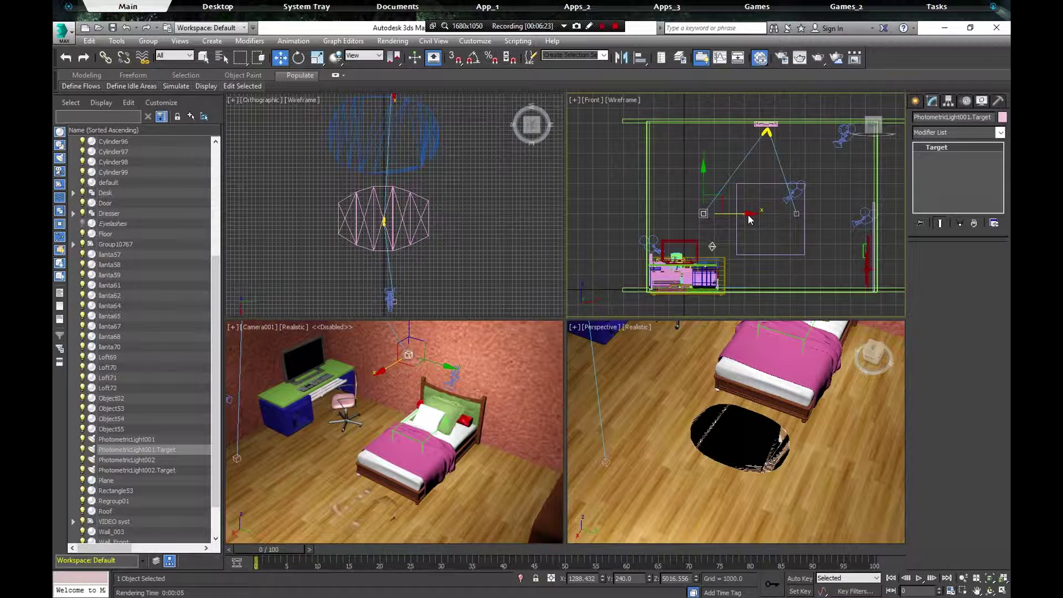
{"action": "left_click_drag", "start_coordinate": [751, 215], "coordinate": [810, 215]}
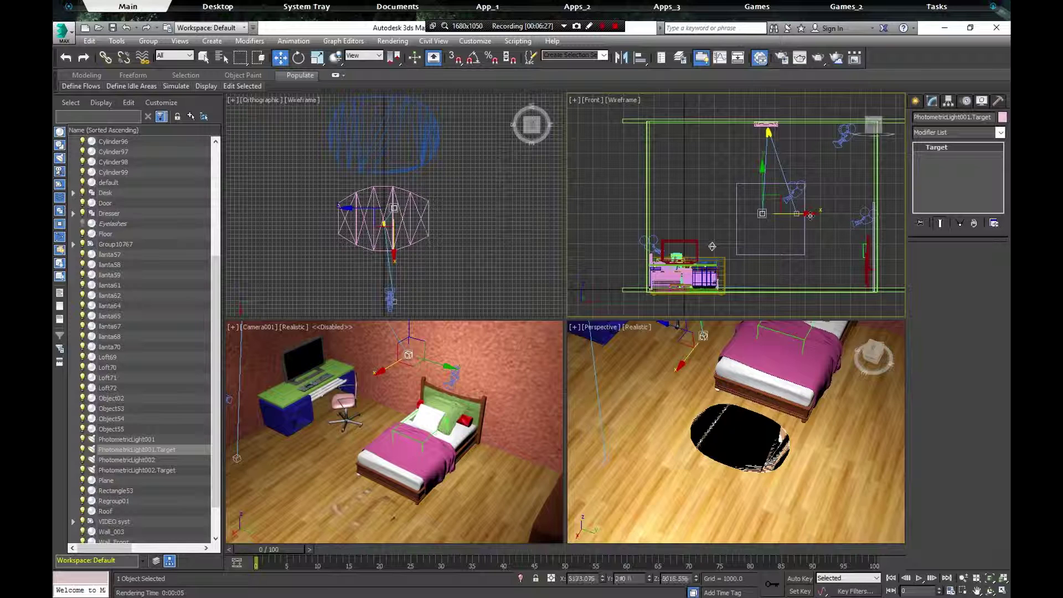
{"action": "left_click", "coordinate": [768, 132]}
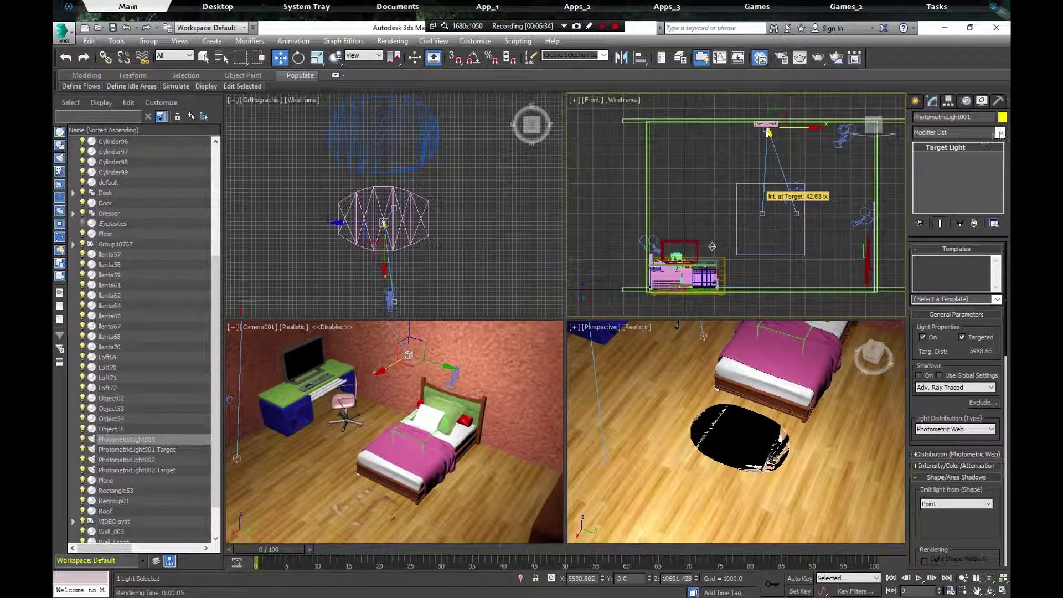
{"action": "left_click", "coordinate": [997, 299]}
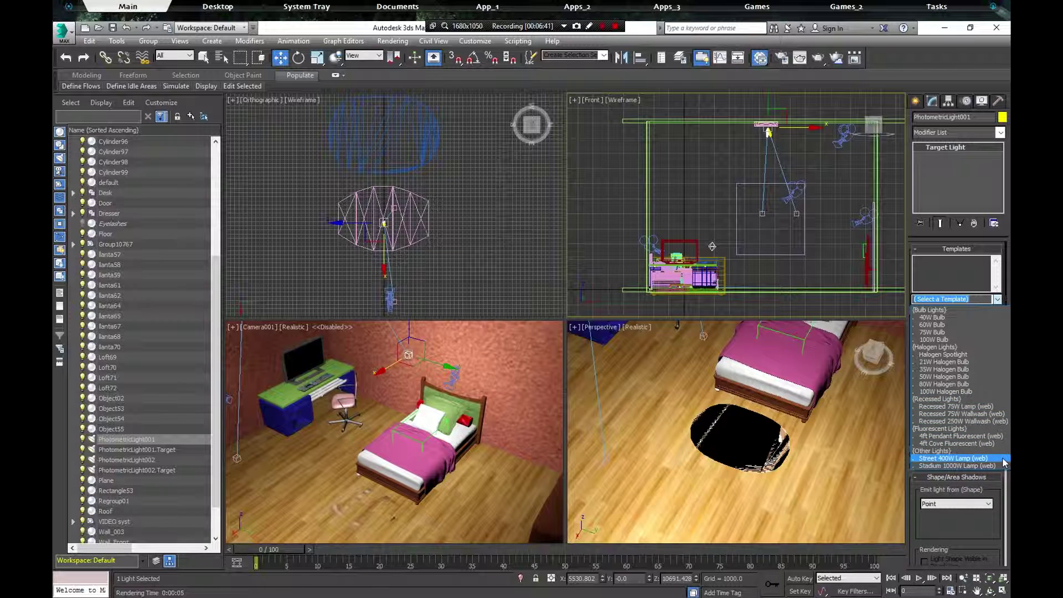
{"action": "left_click", "coordinate": [963, 459]}
{"action": "left_click", "coordinate": [962, 463]}
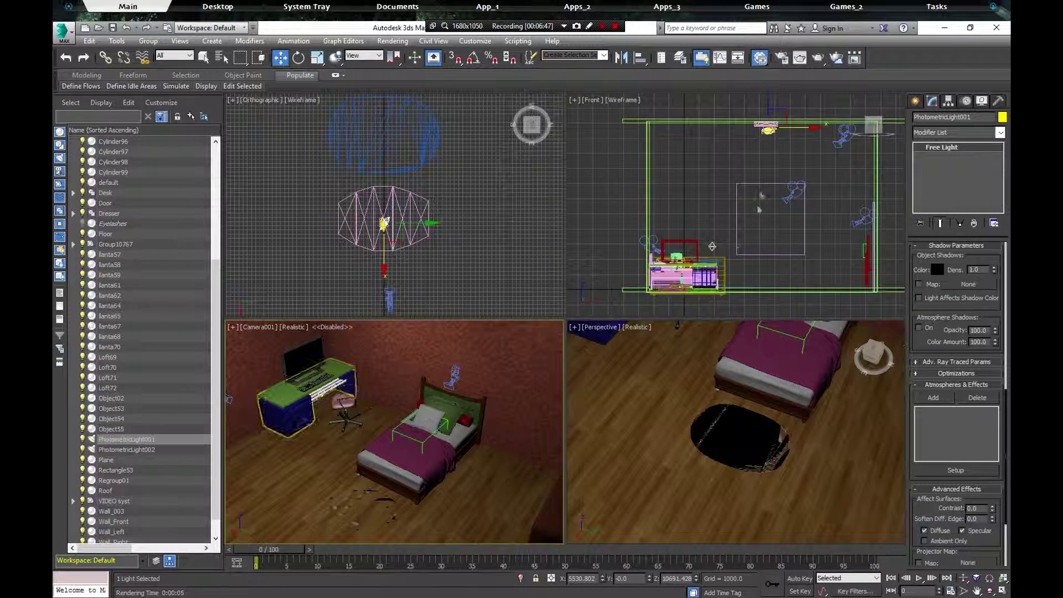
- Render the Camera001 view again with the missing map coordinates message suppressed, and close the render and its setup
{"action": "left_click", "coordinate": [515, 41]}
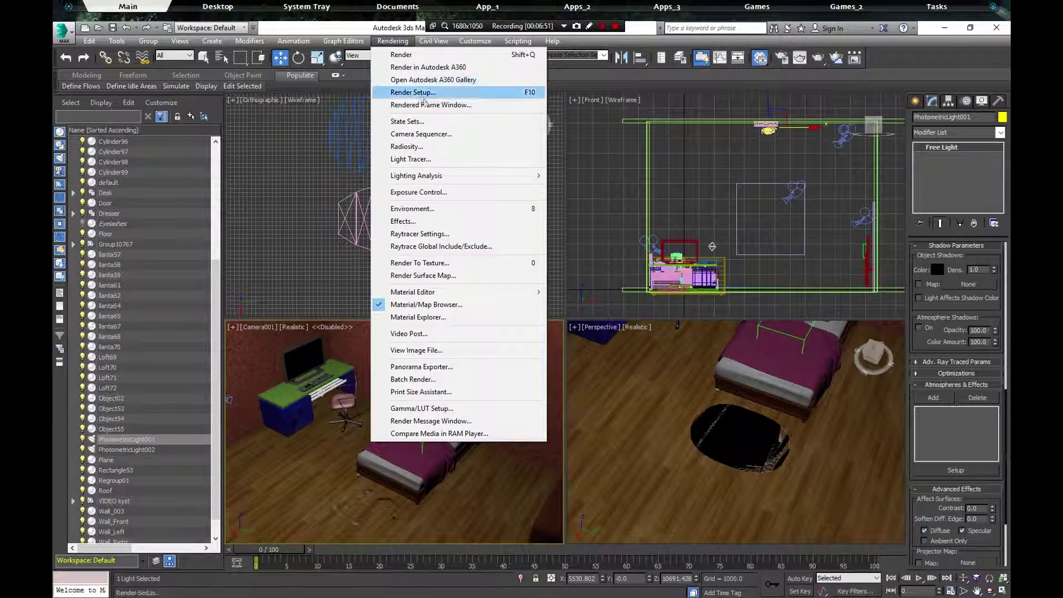
{"action": "left_click", "coordinate": [499, 93]}
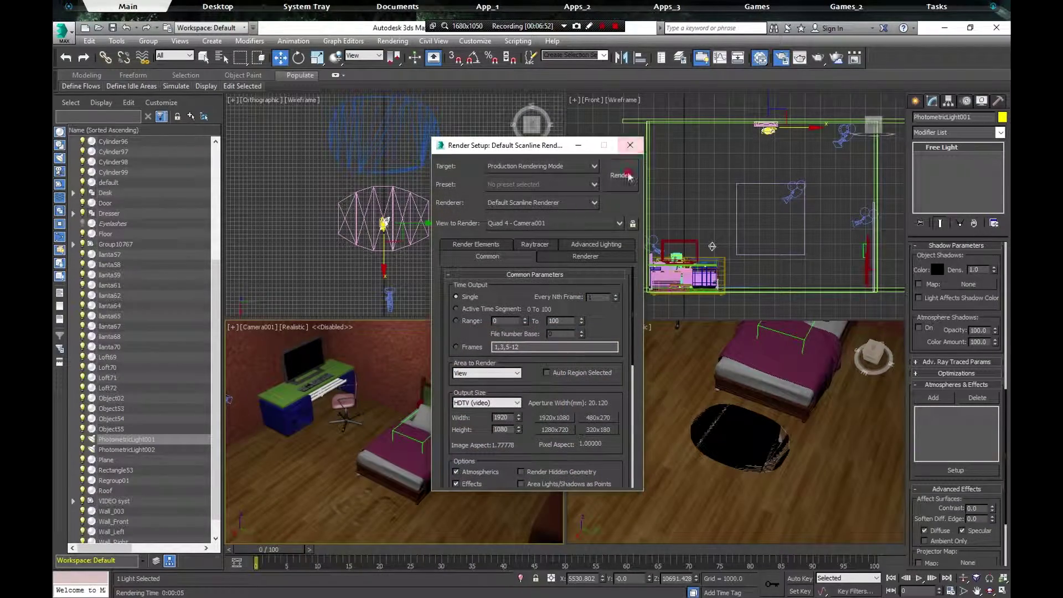
{"action": "left_click", "coordinate": [505, 332]}
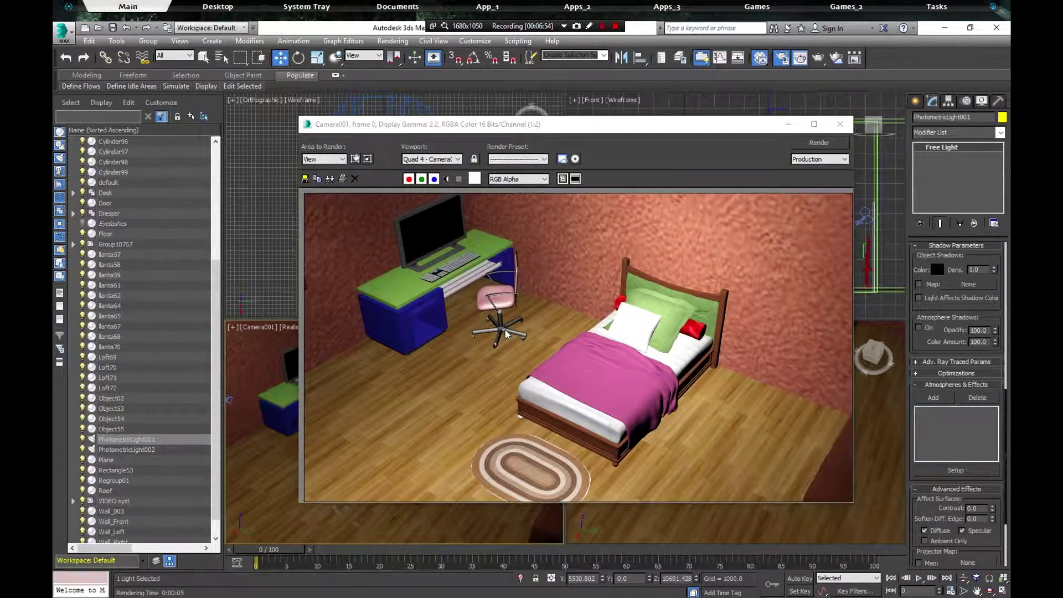
{"action": "left_click", "coordinate": [531, 395]}
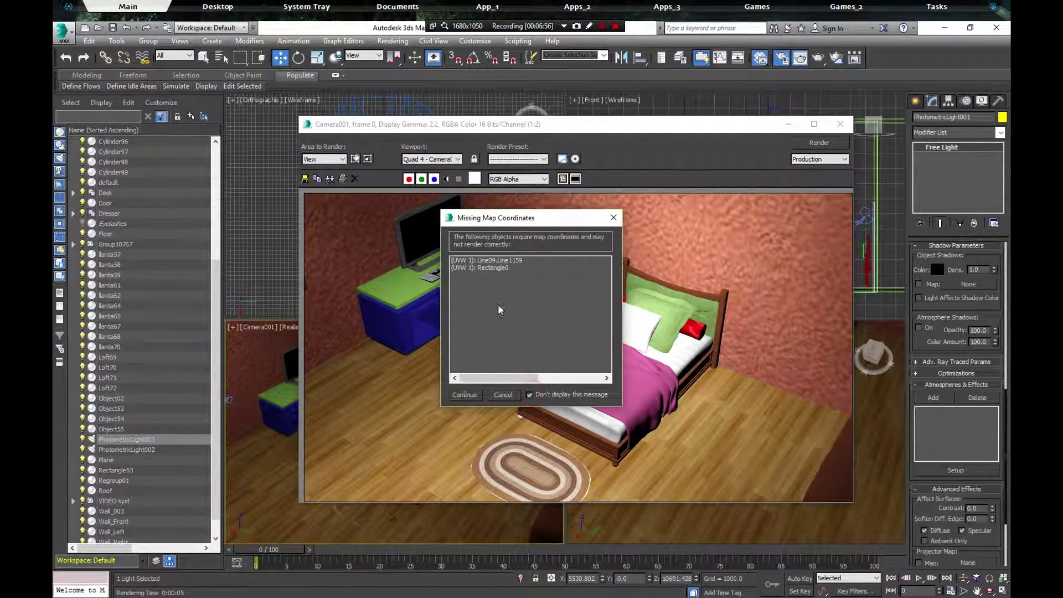
{"action": "left_click", "coordinate": [504, 221]}
{"action": "left_click_drag", "start_coordinate": [536, 242], "coordinate": [536, 243]}
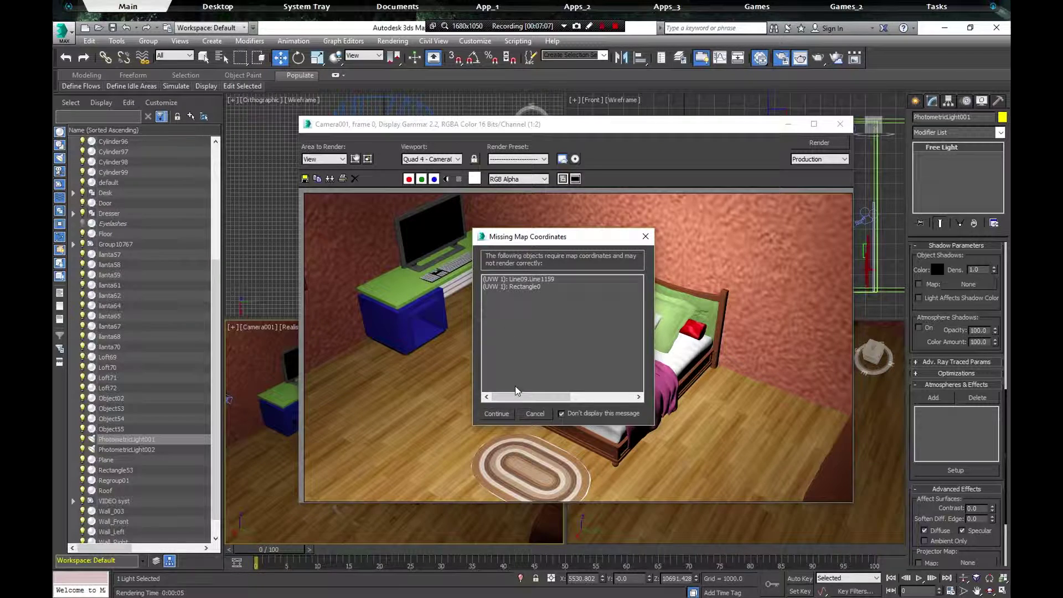
{"action": "left_click", "coordinate": [503, 416]}
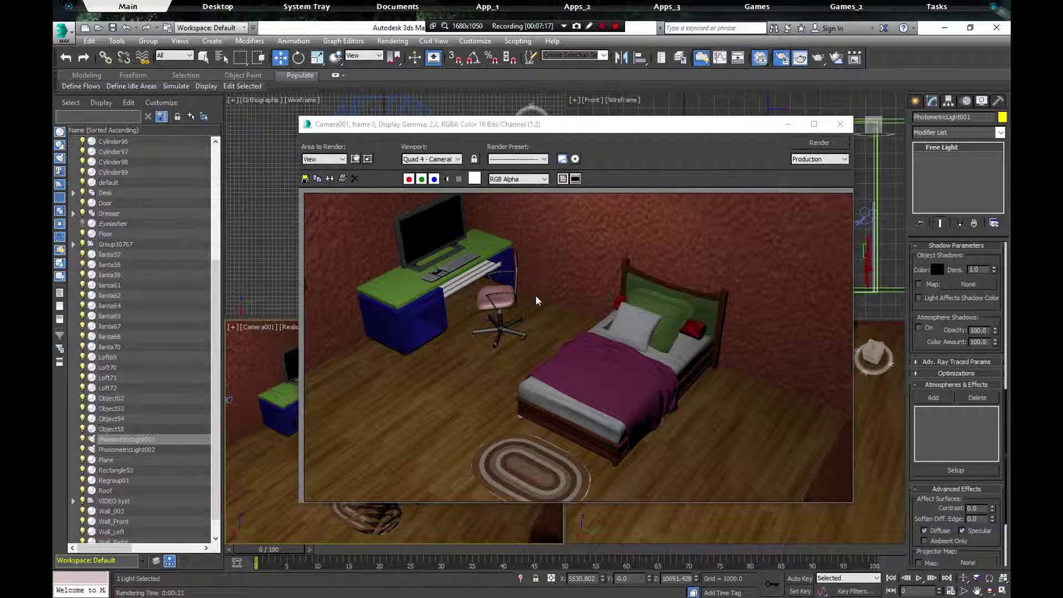
{"action": "left_click", "coordinate": [841, 126]}
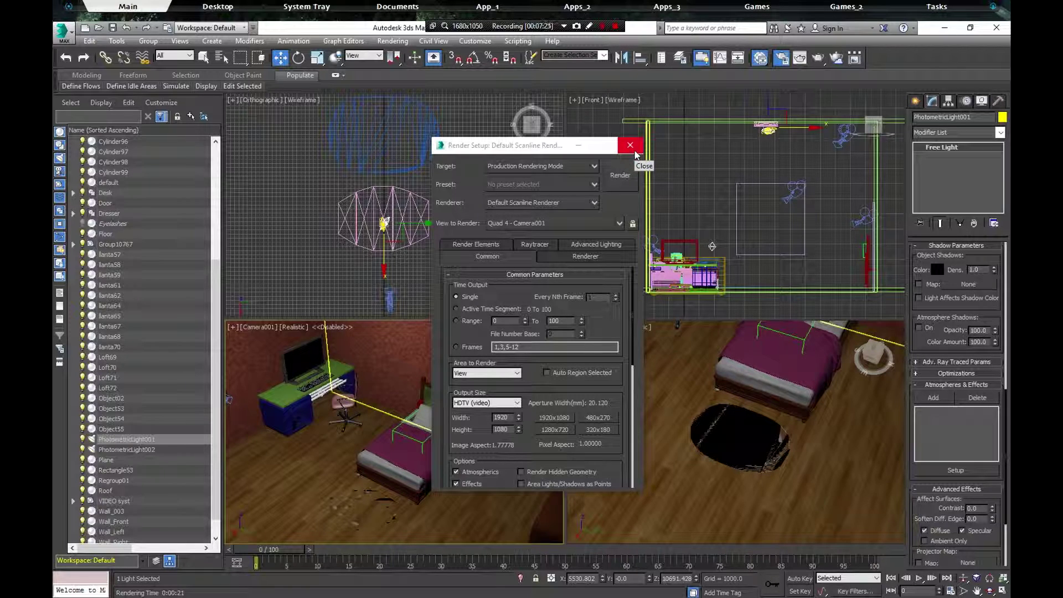
{"action": "left_click", "coordinate": [635, 150]}
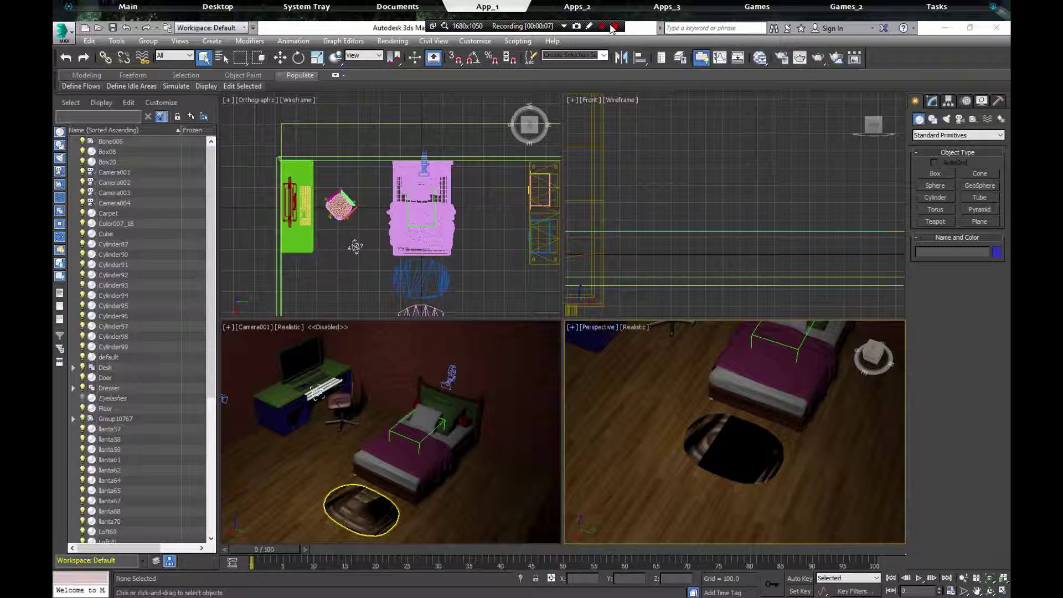
{"action": "left_click", "coordinate": [613, 26]}
{"action": "left_click", "coordinate": [612, 26]}
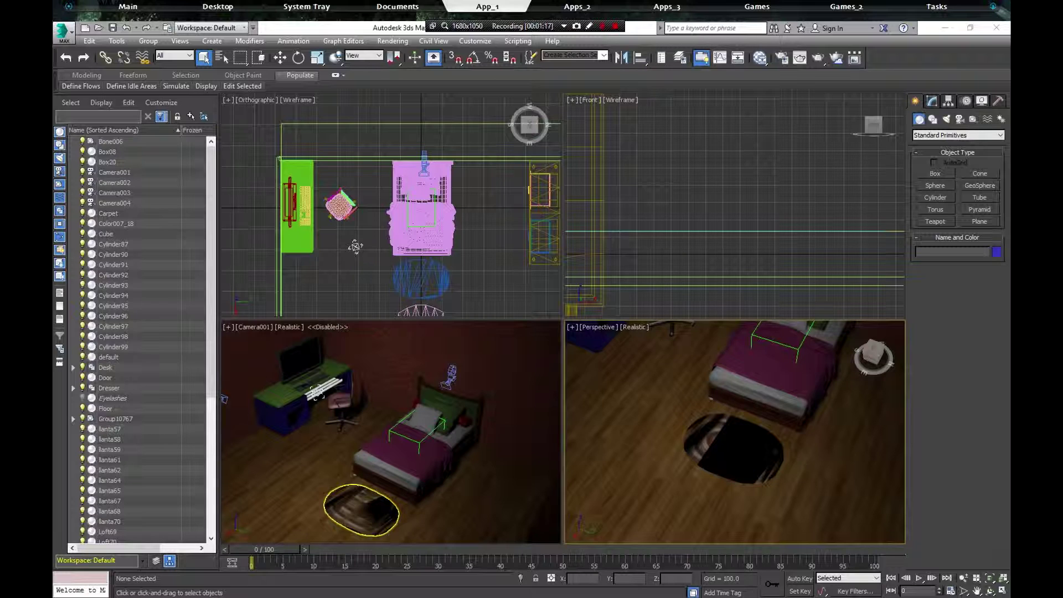